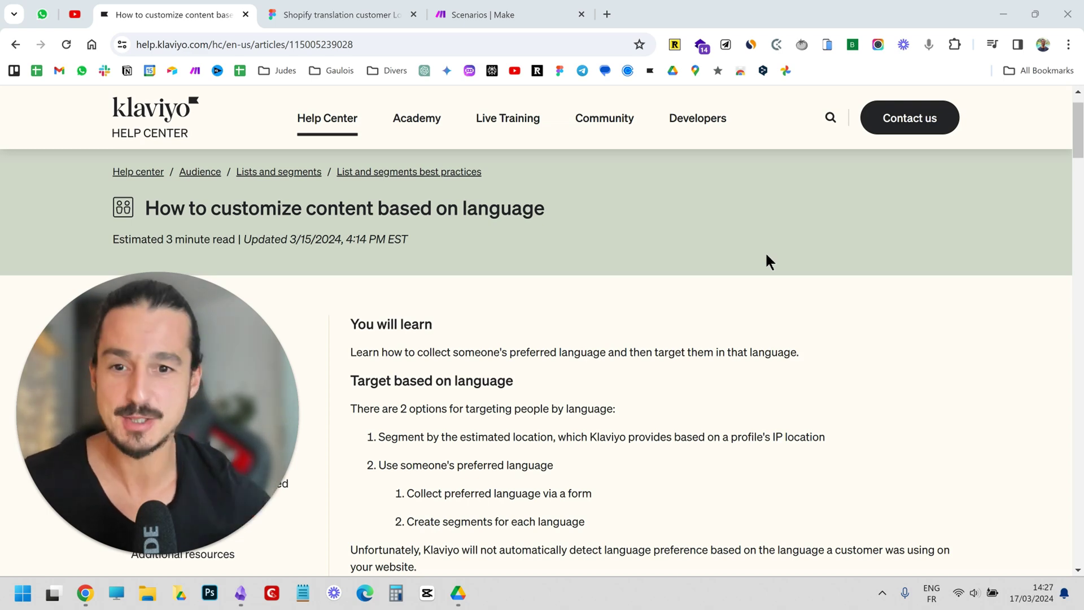
# Read the article's title and its two options for targeting people by language: estimated location and preferred language
pyautogui.moveTo(145, 210); pyautogui.dragTo(560, 199)
pyautogui.click(559, 293)
pyautogui.scroll(-4, 571, 290)
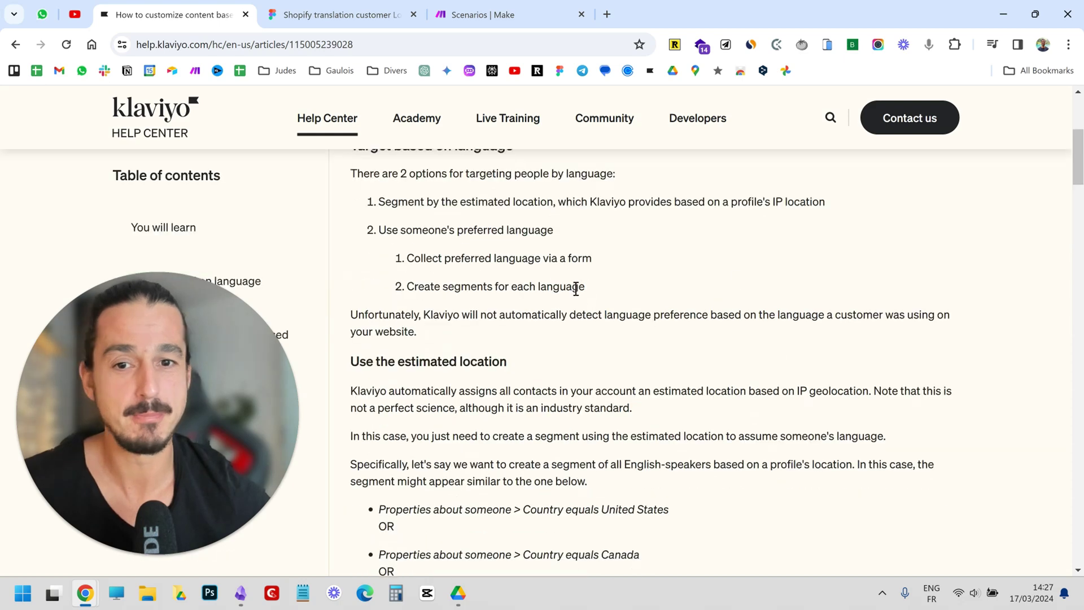
pyautogui.scroll(1, 392, 226)
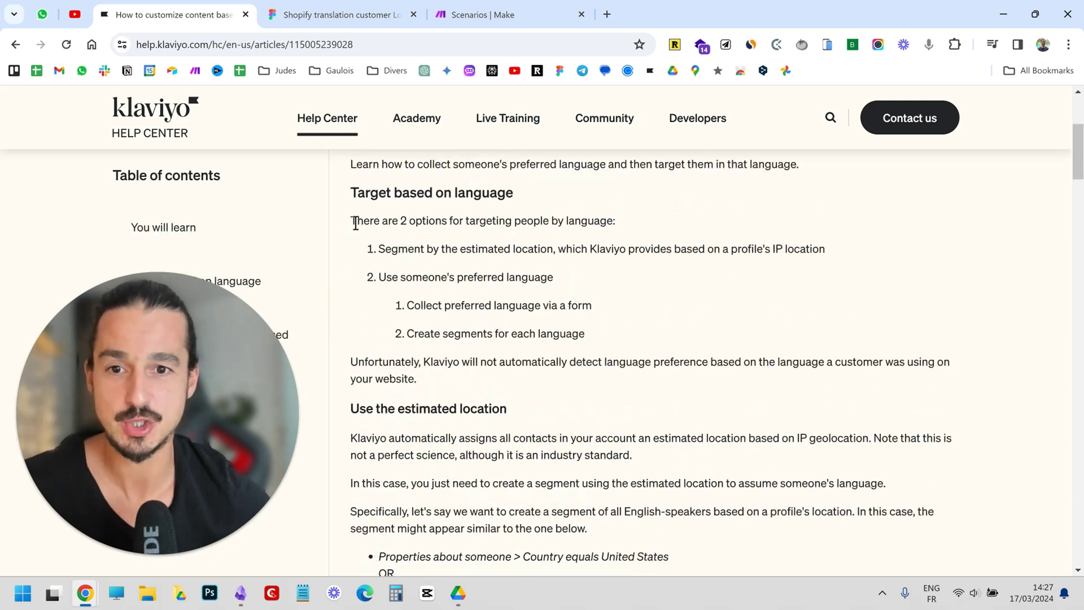
pyautogui.moveTo(355, 222); pyautogui.dragTo(614, 221)
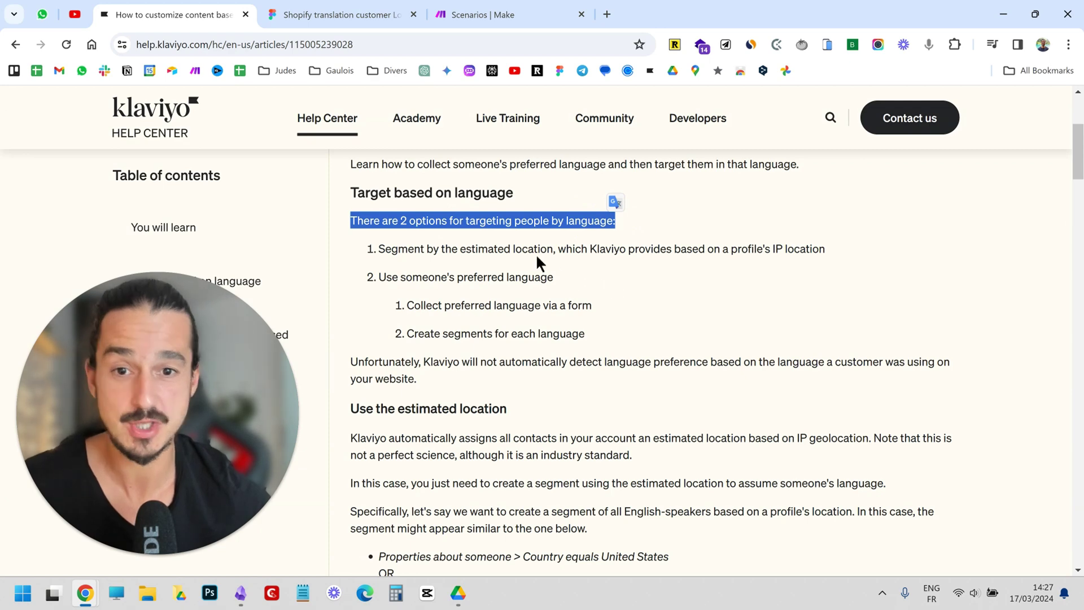
pyautogui.click(454, 250)
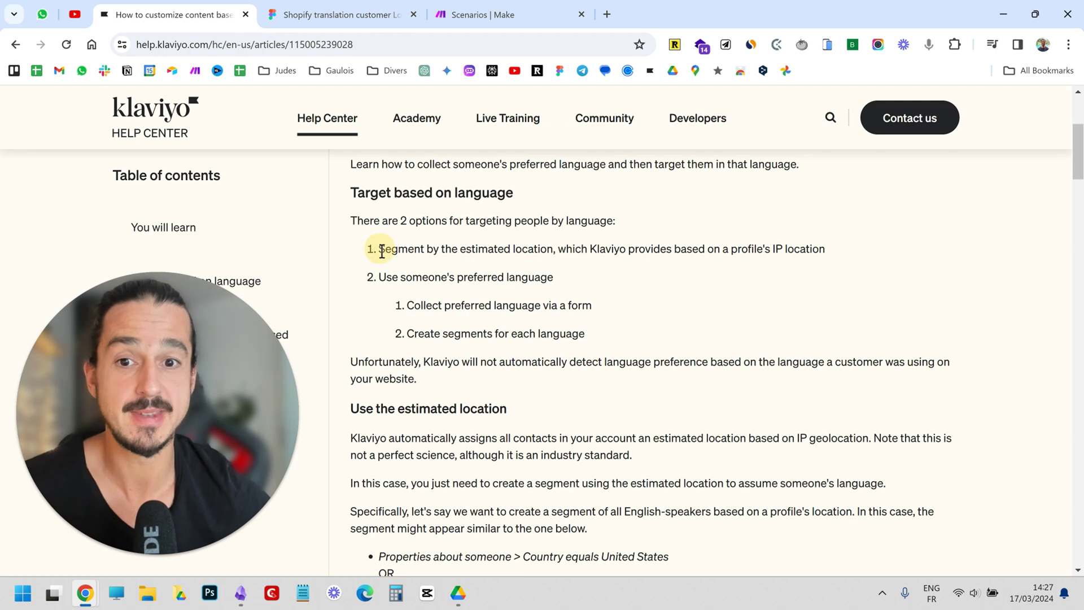
pyautogui.moveTo(377, 249); pyautogui.dragTo(575, 251)
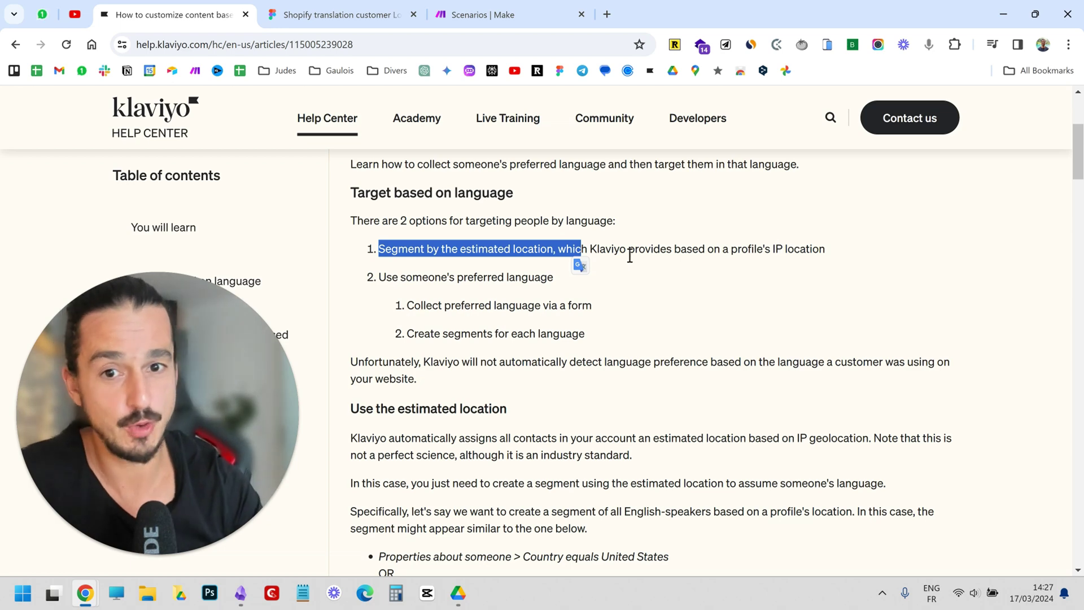
pyautogui.click(595, 254)
pyautogui.moveTo(384, 282); pyautogui.dragTo(547, 291)
pyautogui.click(624, 299)
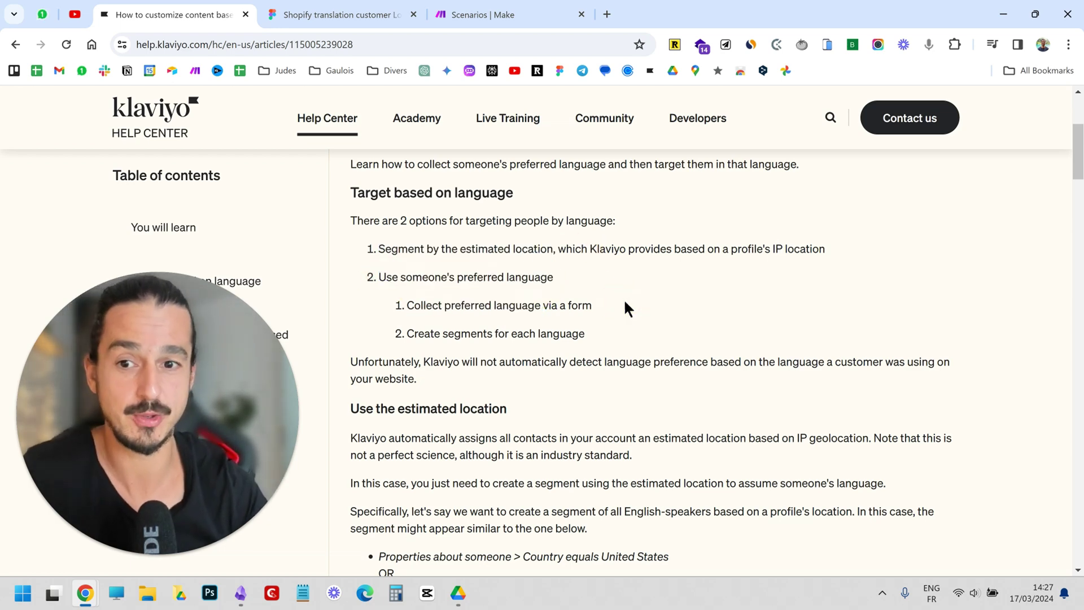
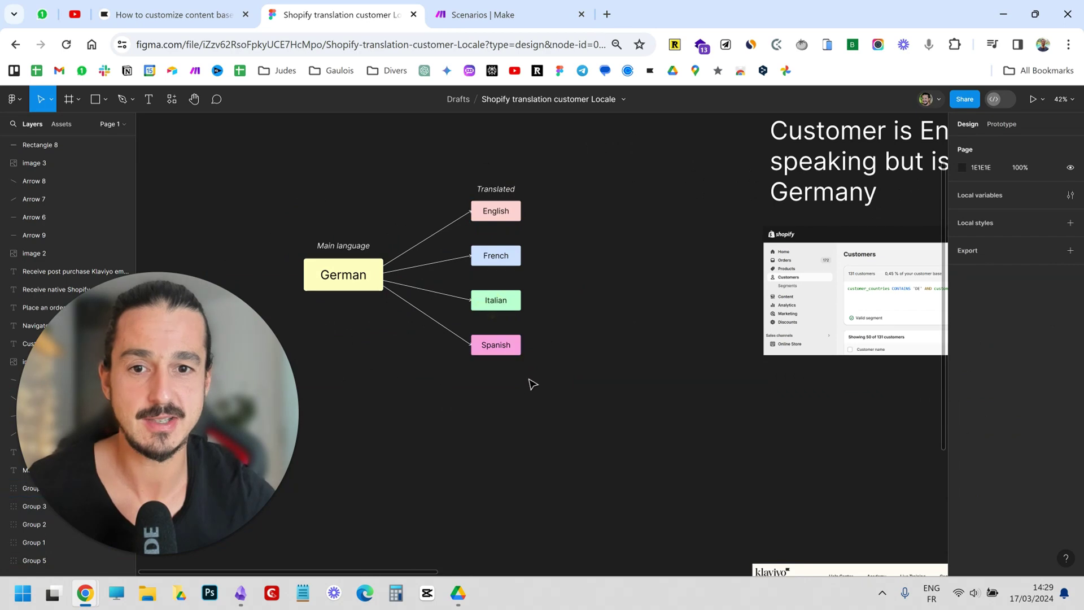
# Examine the diagram's case of an English-speaking customer living in Germany and the customer segment query beneath it
pyautogui.hscroll(6, 530, 382)
pyautogui.scroll(2, 565, 249)
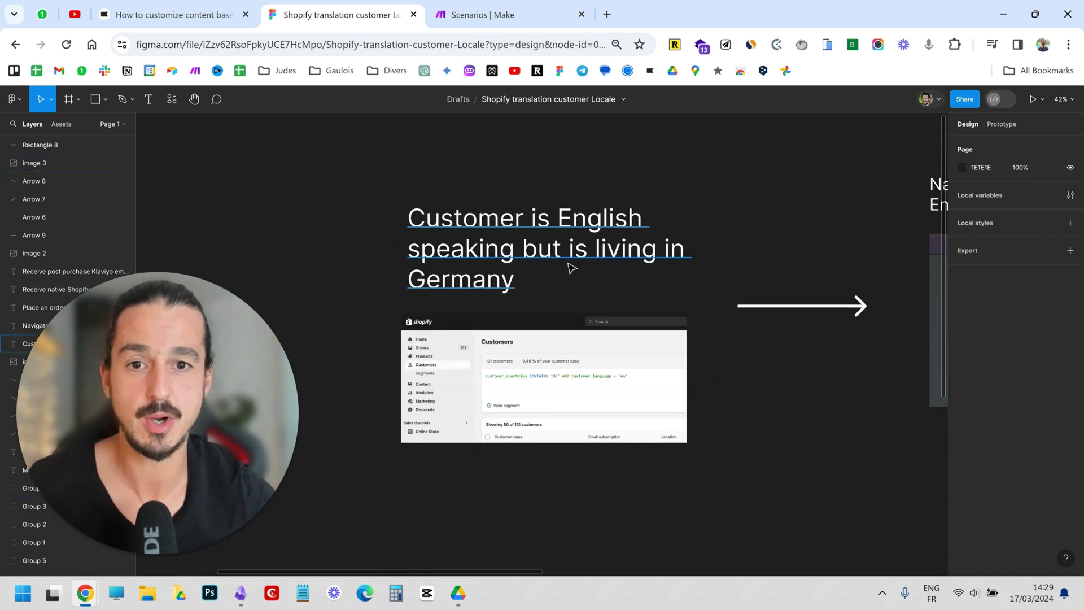
pyautogui.click(645, 280)
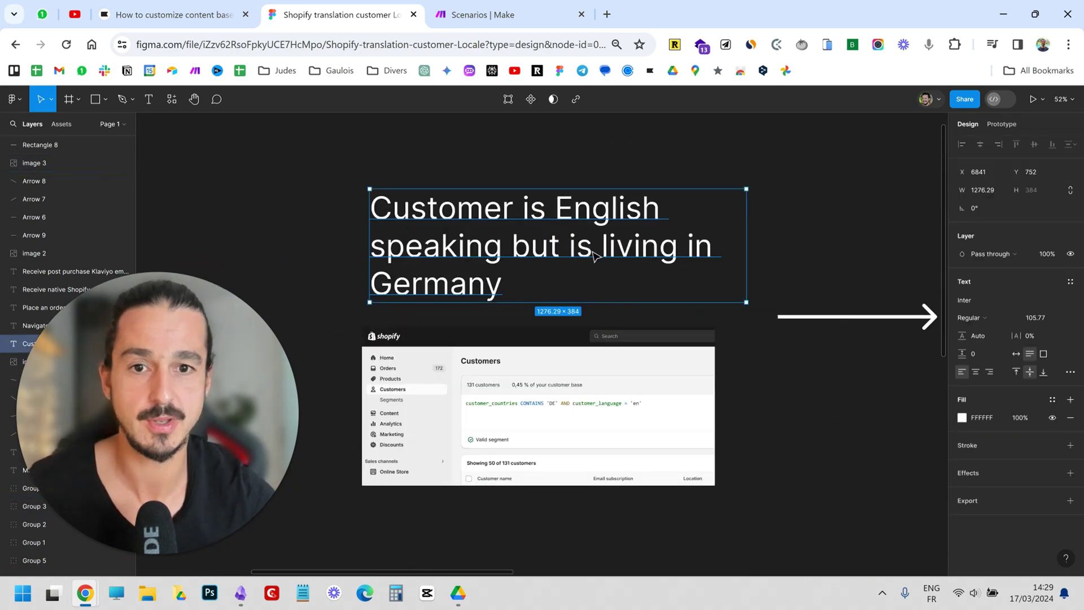
pyautogui.scroll(-2, 746, 361)
pyautogui.hscroll(2, 745, 361)
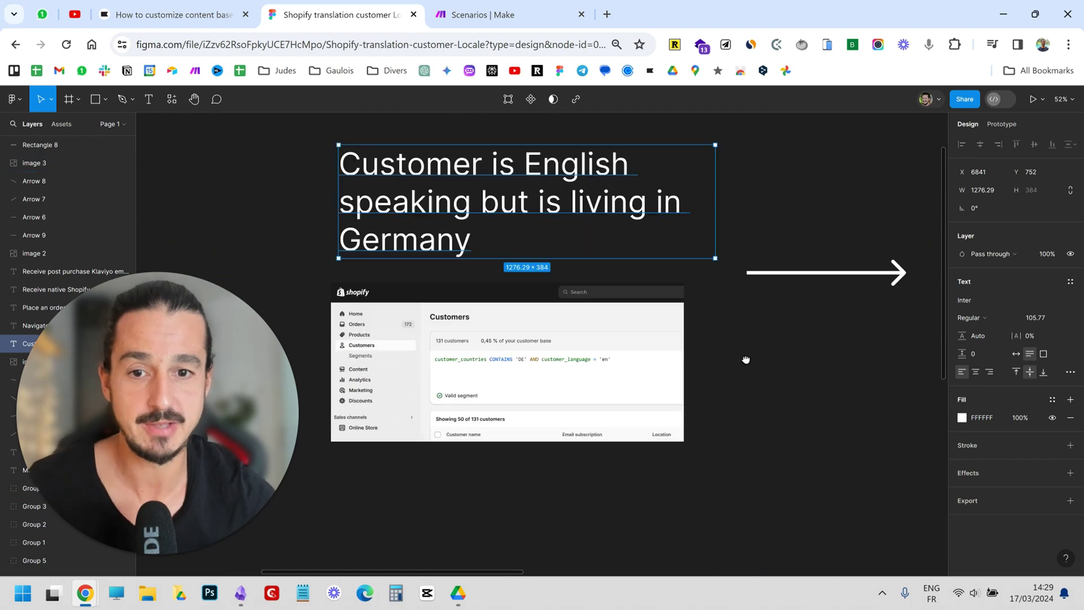
pyautogui.scroll(3, 467, 346)
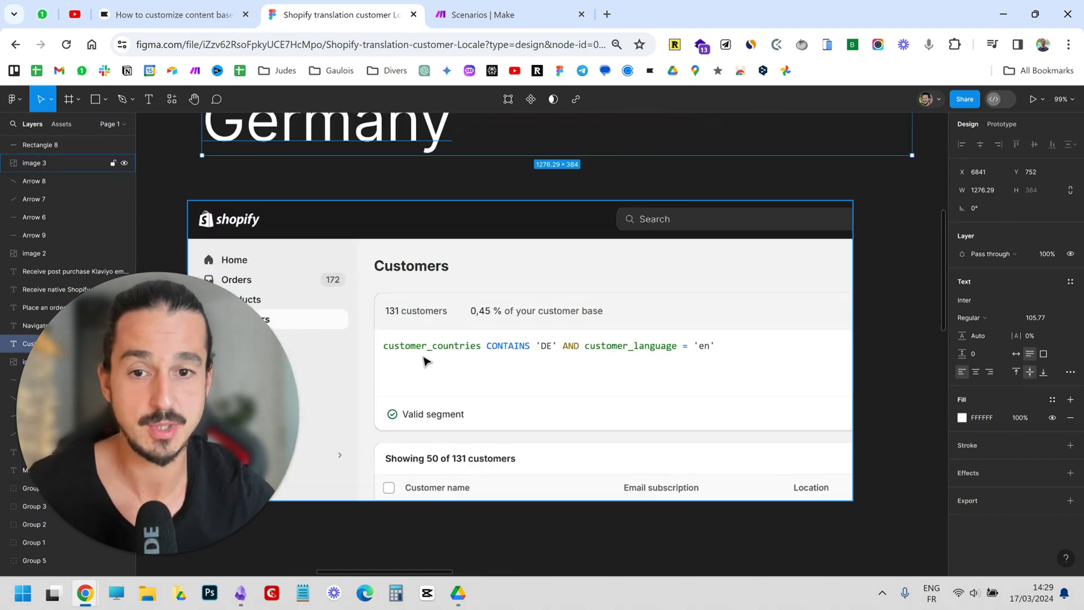
pyautogui.scroll(-3, 426, 358)
pyautogui.scroll(5, 472, 358)
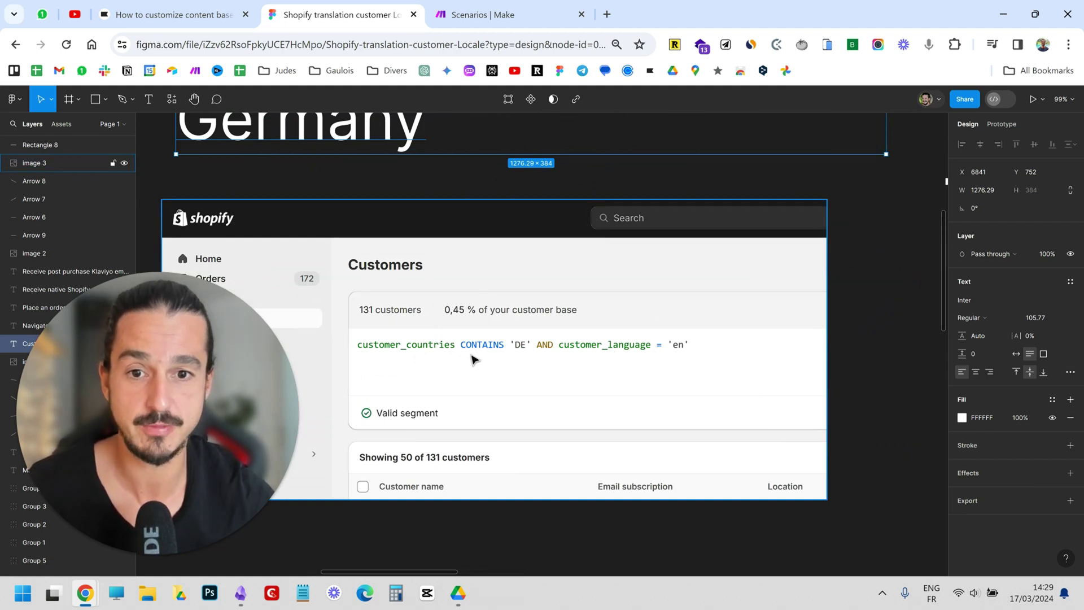
pyautogui.scroll(2, 472, 354)
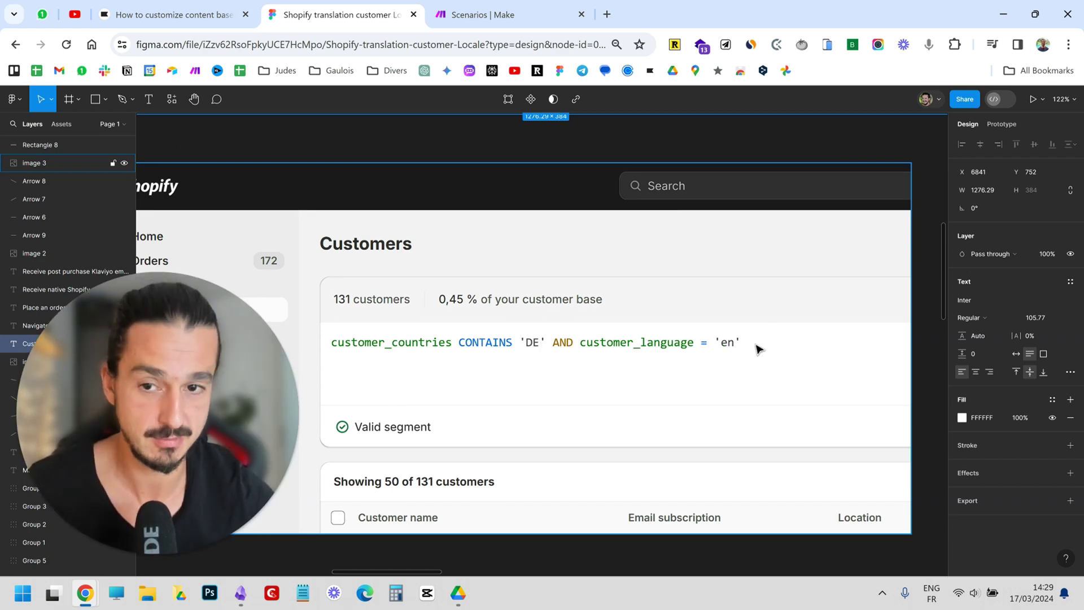
# Follow the customer journey through navigating the website in English to placing an order in English
pyautogui.scroll(-5, 746, 343)
pyautogui.hscroll(4, 518, 356)
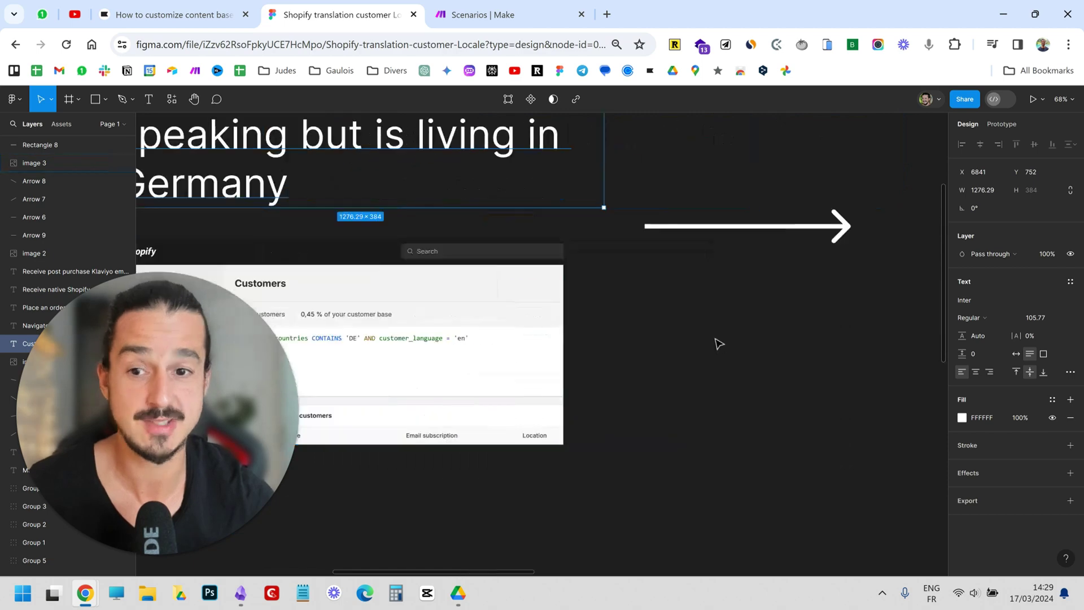
pyautogui.scroll(-3, 717, 344)
pyautogui.hscroll(6, 676, 354)
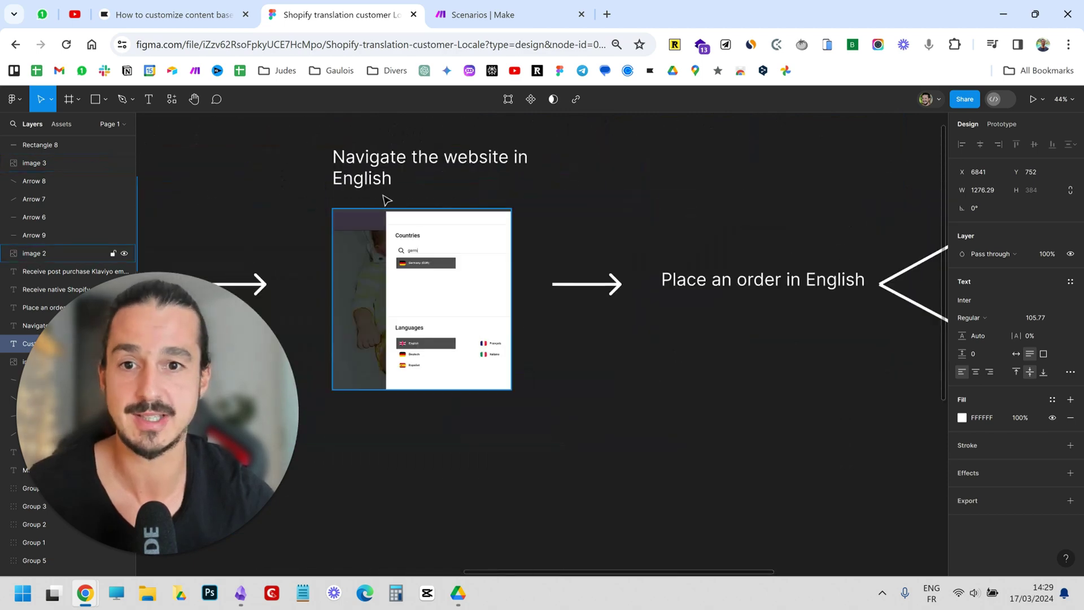
pyautogui.scroll(3, 503, 307)
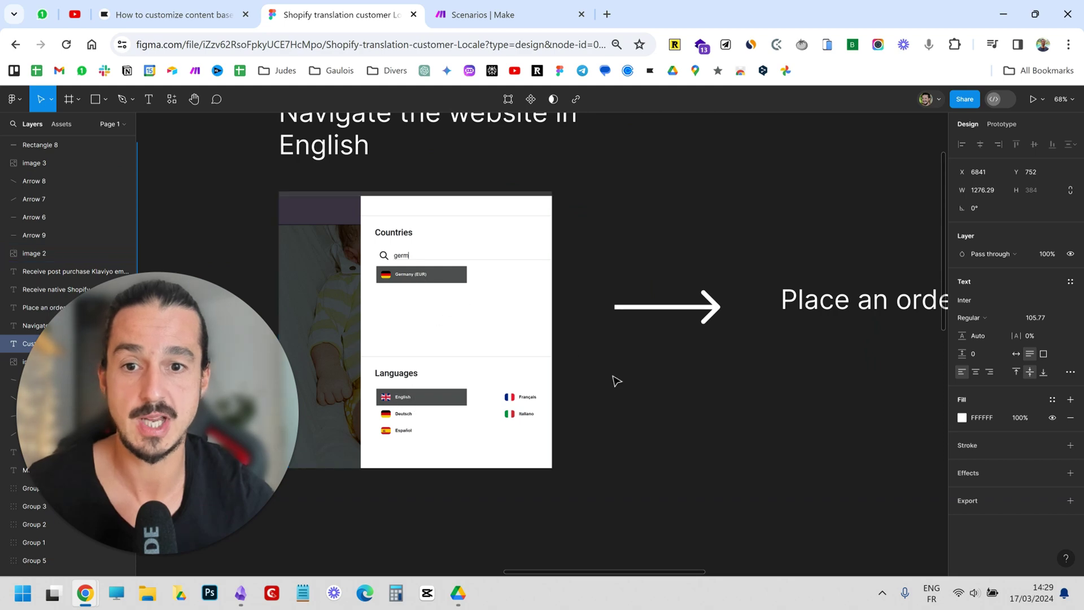
pyautogui.scroll(-3, 617, 380)
pyautogui.moveTo(763, 399); pyautogui.dragTo(504, 389)
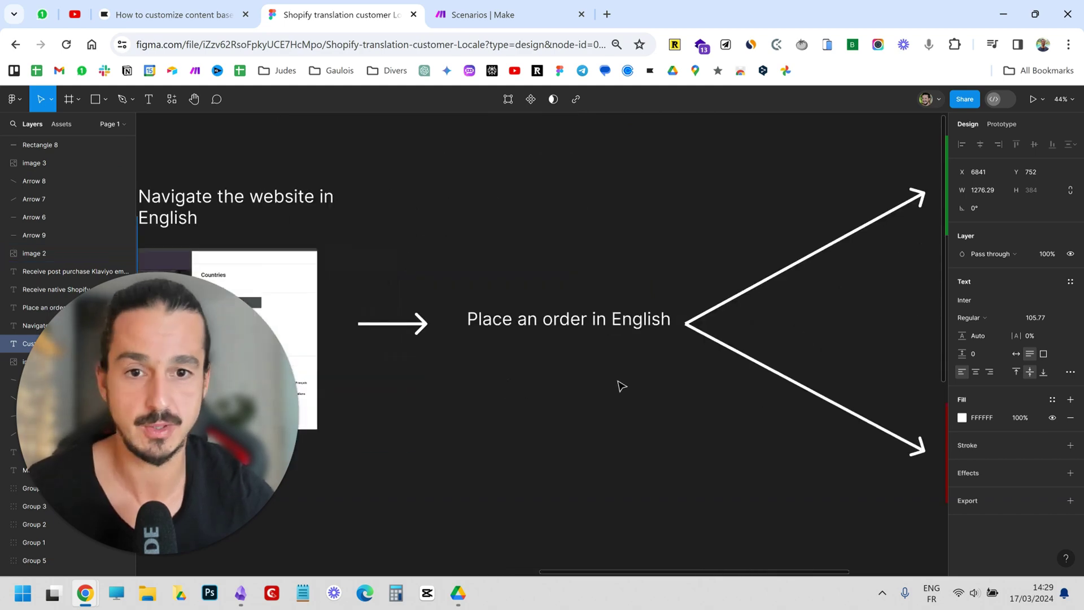
pyautogui.moveTo(617, 382); pyautogui.dragTo(406, 378)
pyautogui.moveTo(480, 382); pyautogui.dragTo(584, 387)
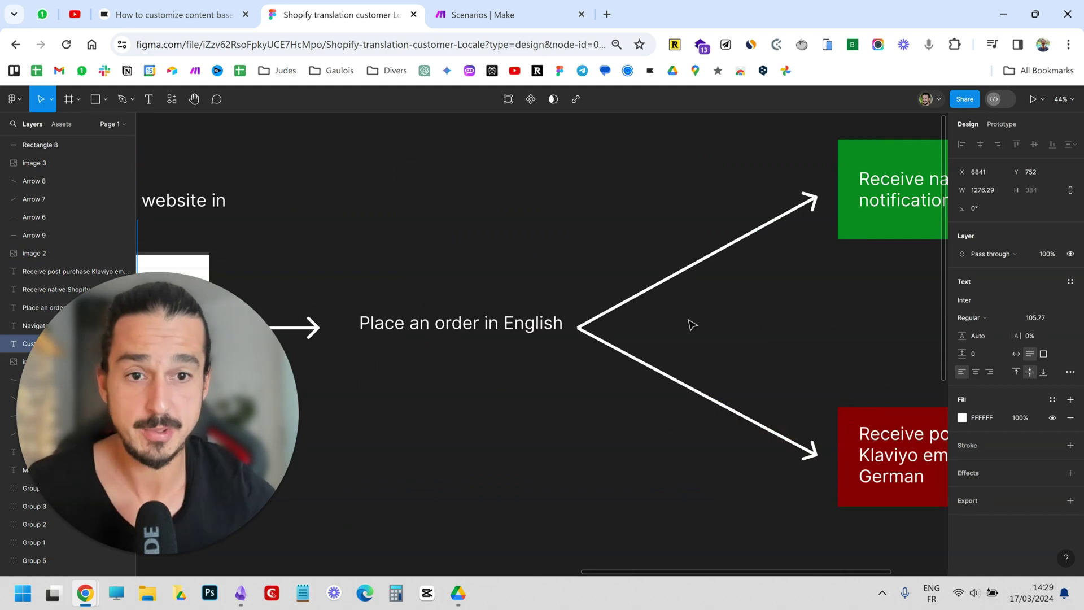
pyautogui.hscroll(2, 712, 324)
pyautogui.click(460, 320)
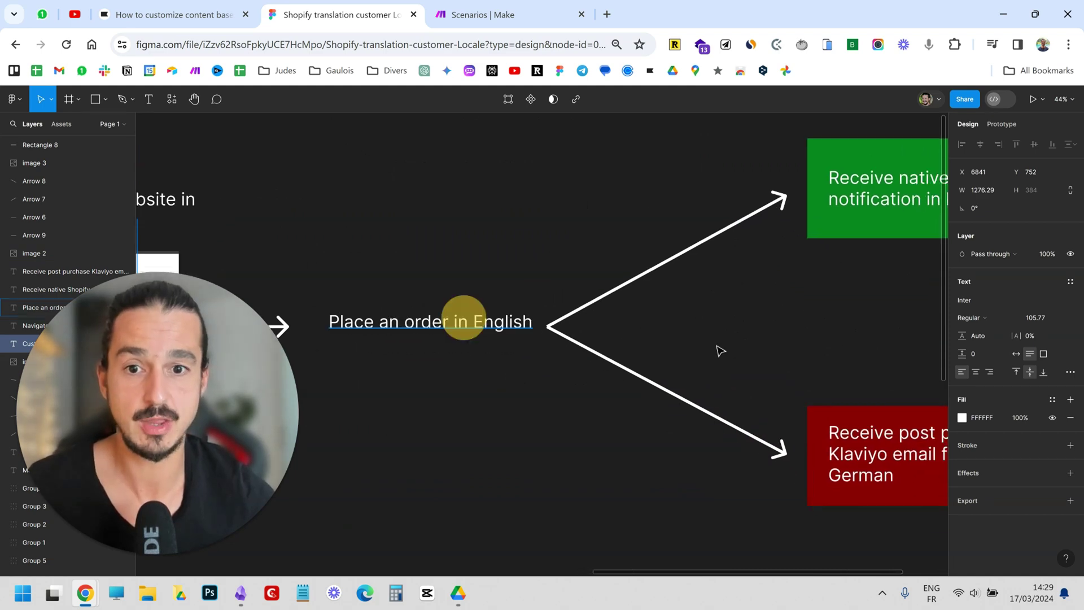
pyautogui.hscroll(8, 545, 351)
pyautogui.moveTo(408, 352); pyautogui.dragTo(566, 330)
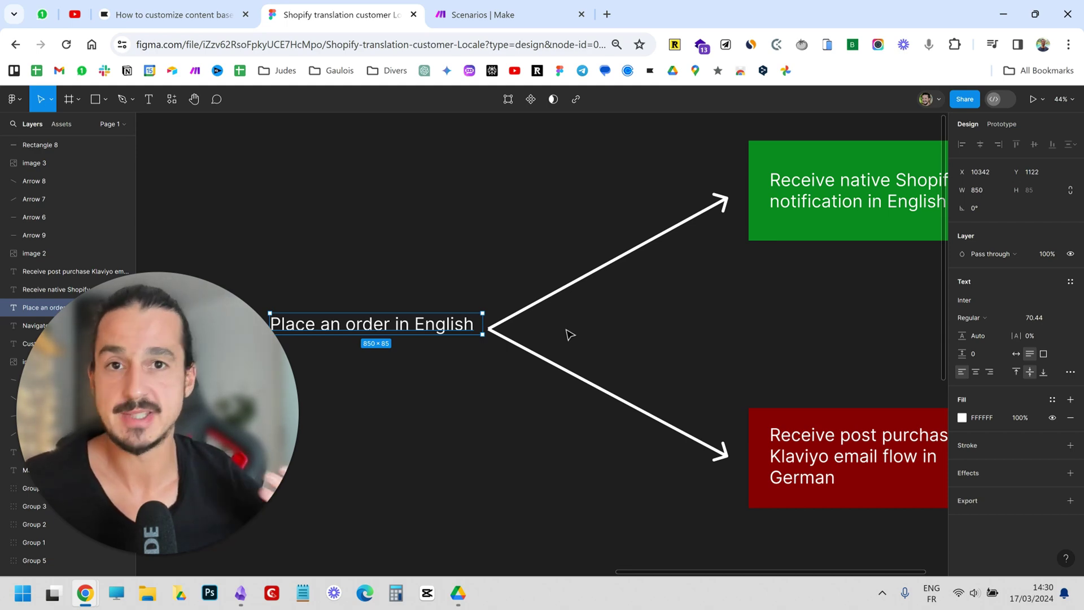
# Compare the native Shopify notification and Klaviyo post-purchase email outcomes, and review the whole customer journey diagram
pyautogui.scroll(2, 661, 341)
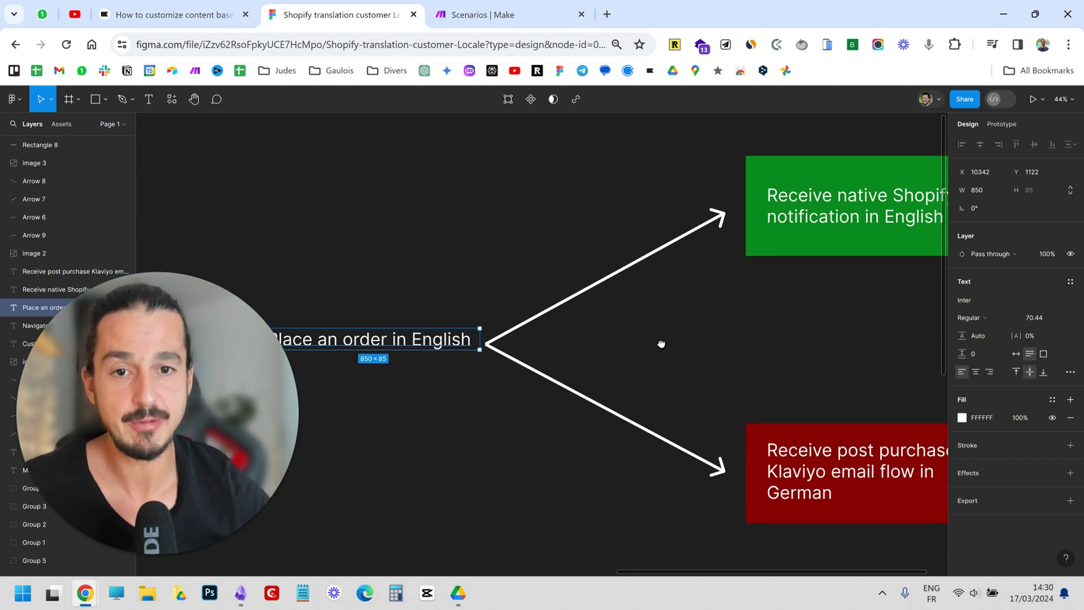
pyautogui.hscroll(4, 557, 331)
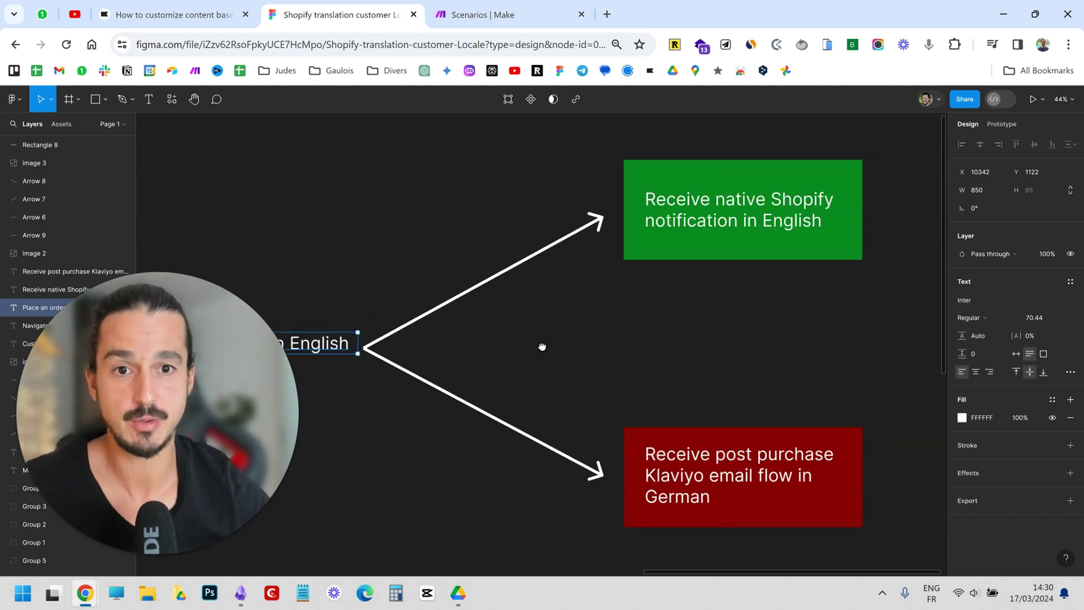
pyautogui.click(700, 249)
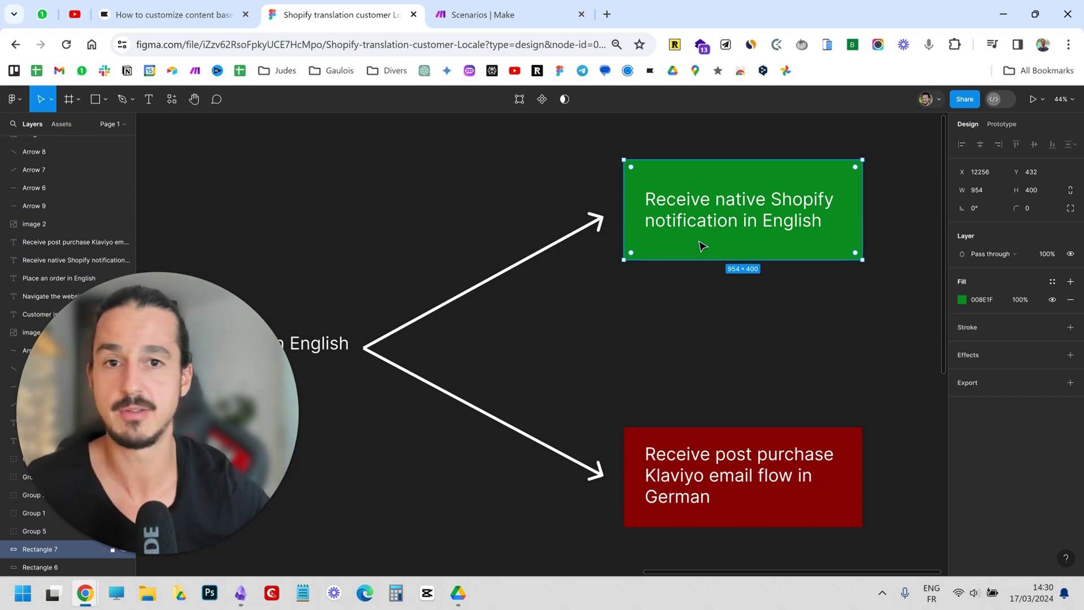
pyautogui.scroll(-2, 710, 342)
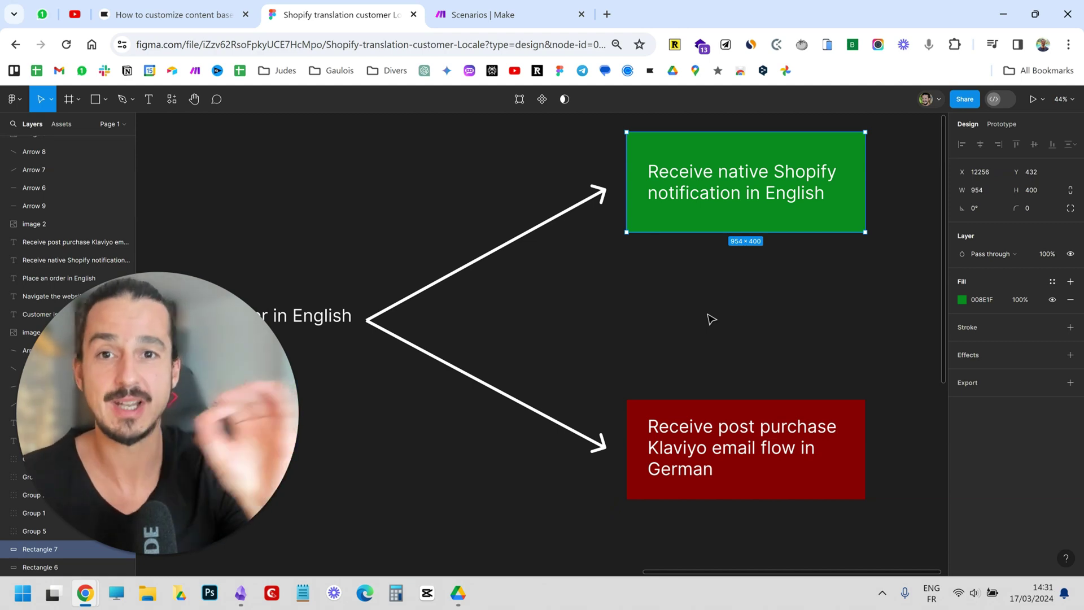
pyautogui.click(736, 441)
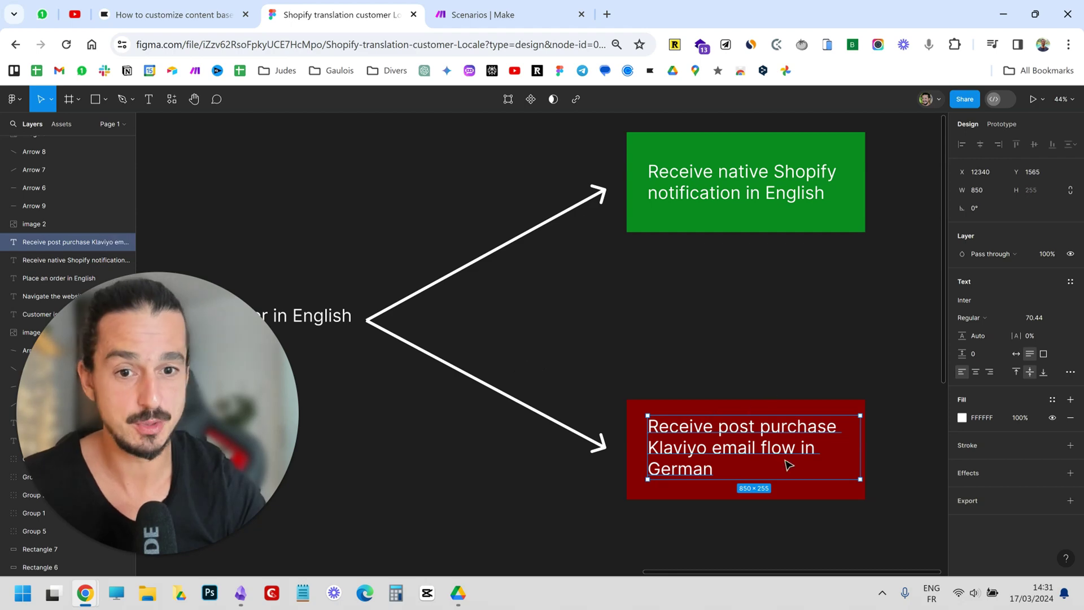
pyautogui.scroll(-5, 686, 440)
pyautogui.scroll(-2, 683, 466)
pyautogui.hscroll(-3, 683, 466)
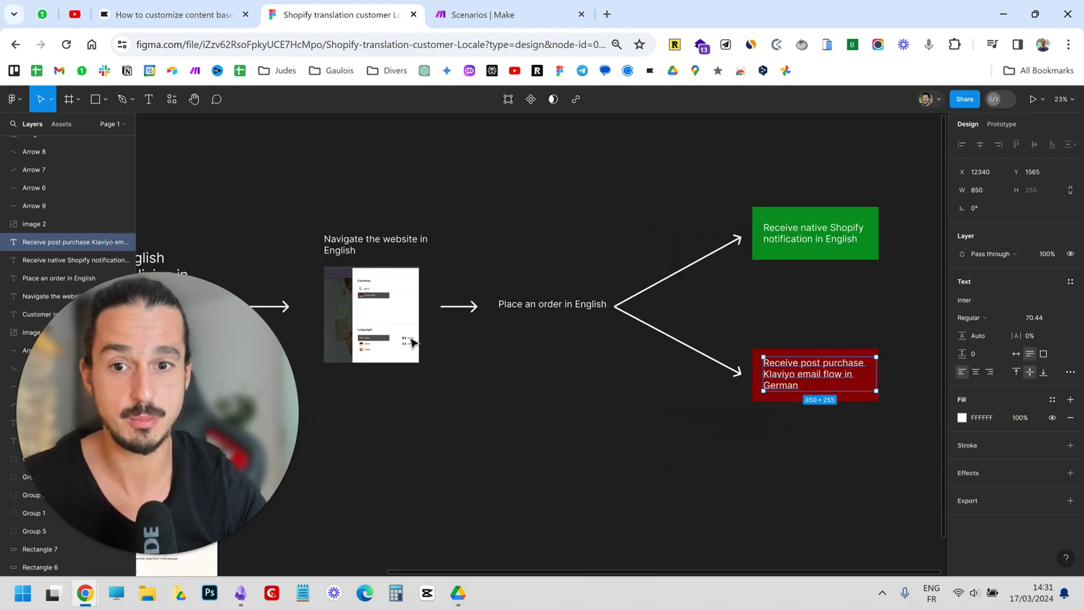
pyautogui.hscroll(-3, 670, 417)
pyautogui.scroll(-1, 670, 416)
pyautogui.scroll(-4, 672, 262)
pyautogui.hscroll(-4, 673, 261)
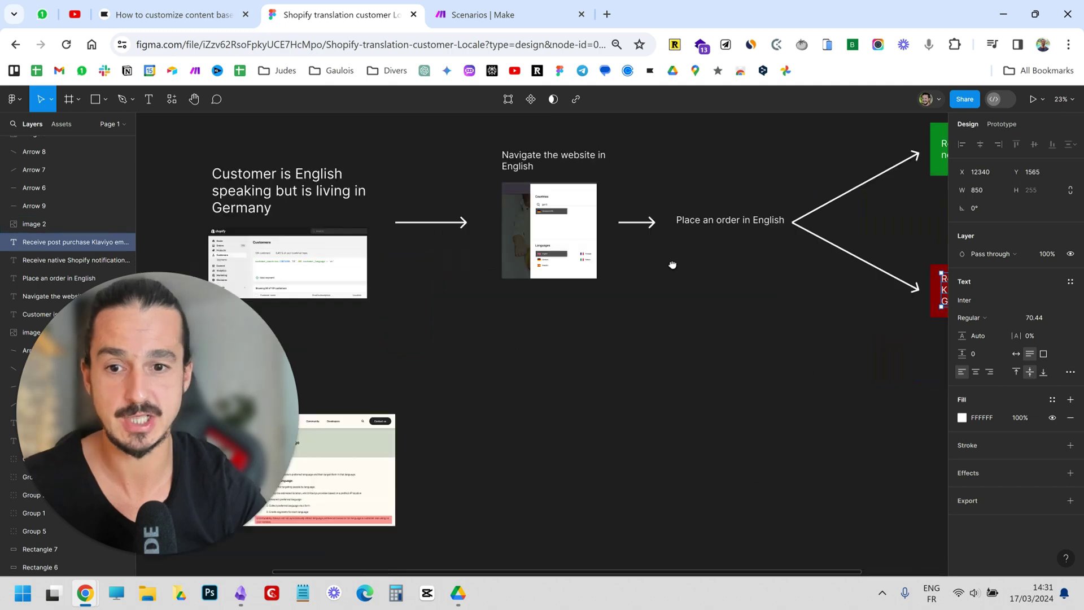
# Switch to Make, open the "Get Customer language - Abandoned checkout" scenario for editing, and check its Watch Abandoned Checkouts settings
pyautogui.click(536, 12)
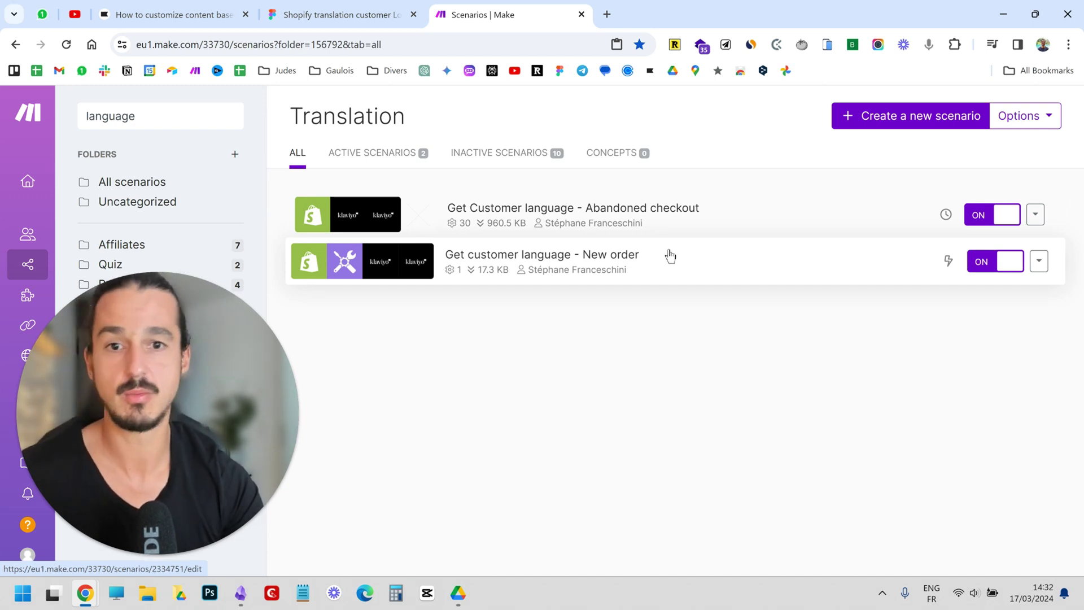
pyautogui.click(641, 220)
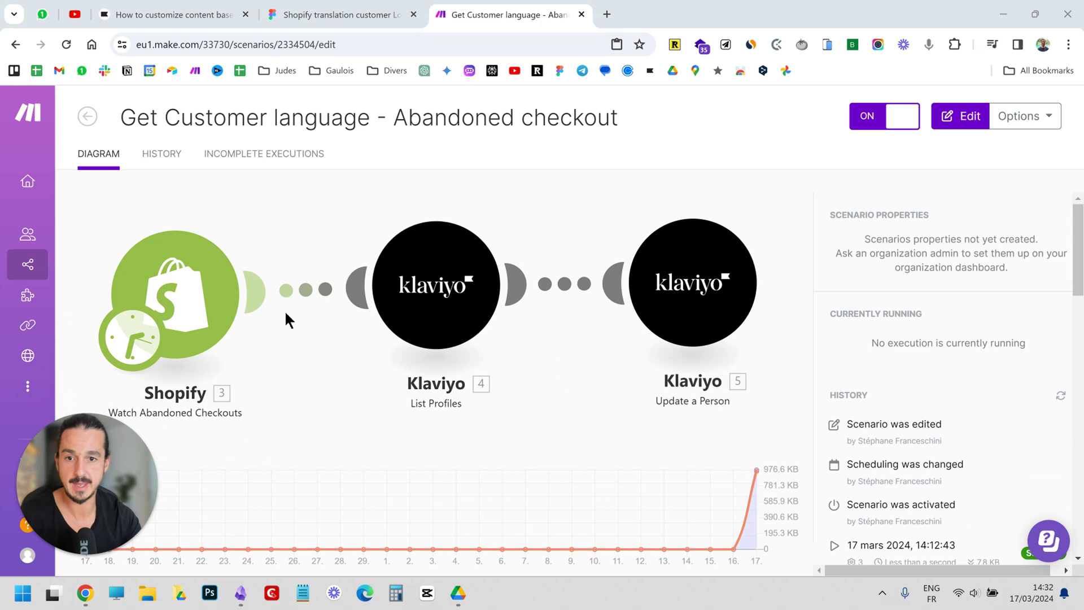
pyautogui.click(346, 385)
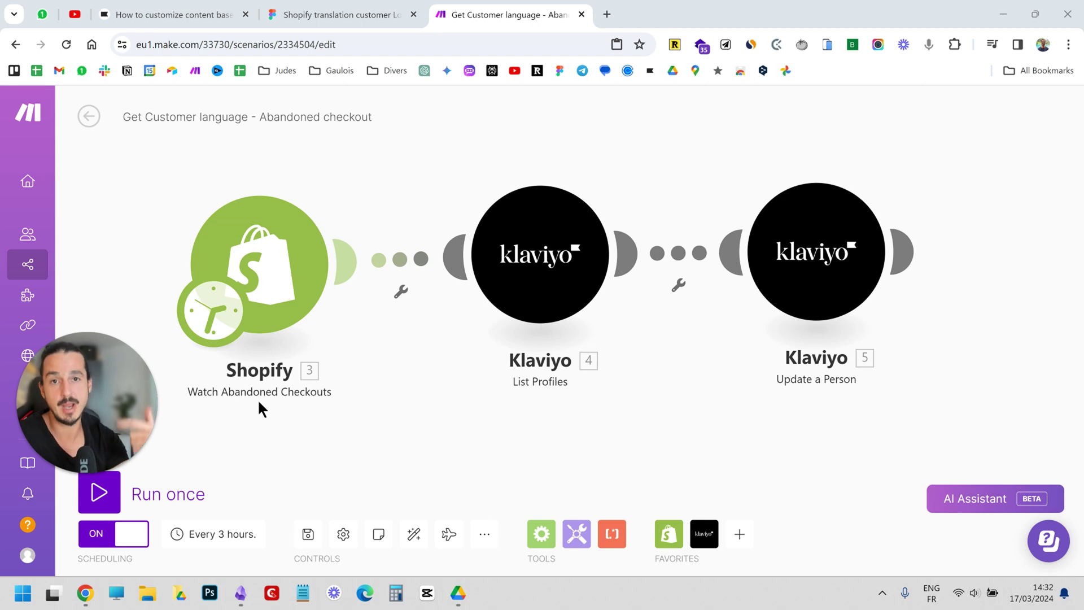
pyautogui.click(355, 262)
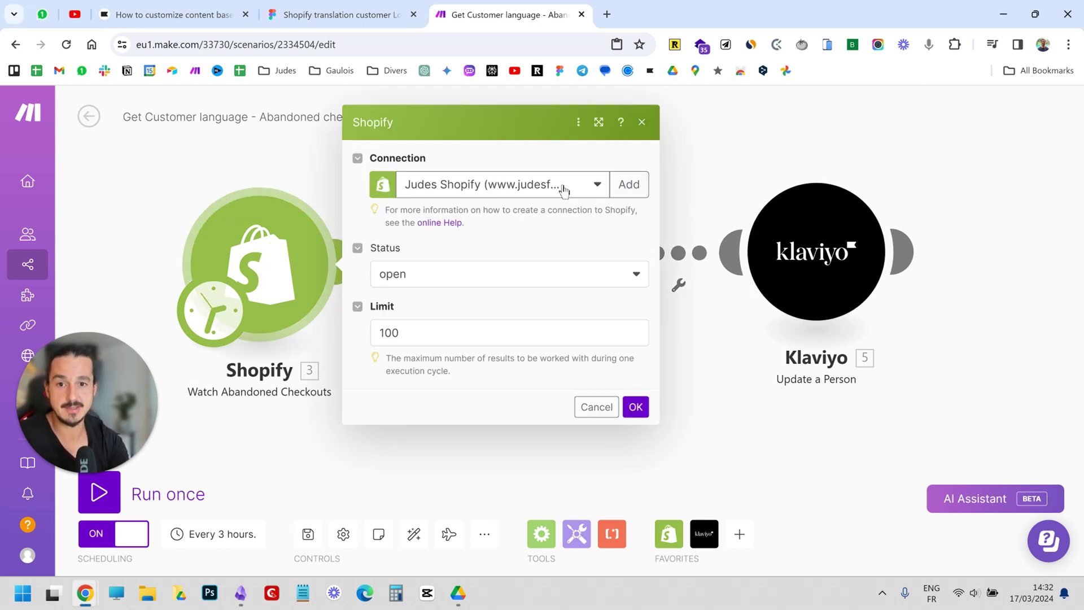
pyautogui.click(755, 414)
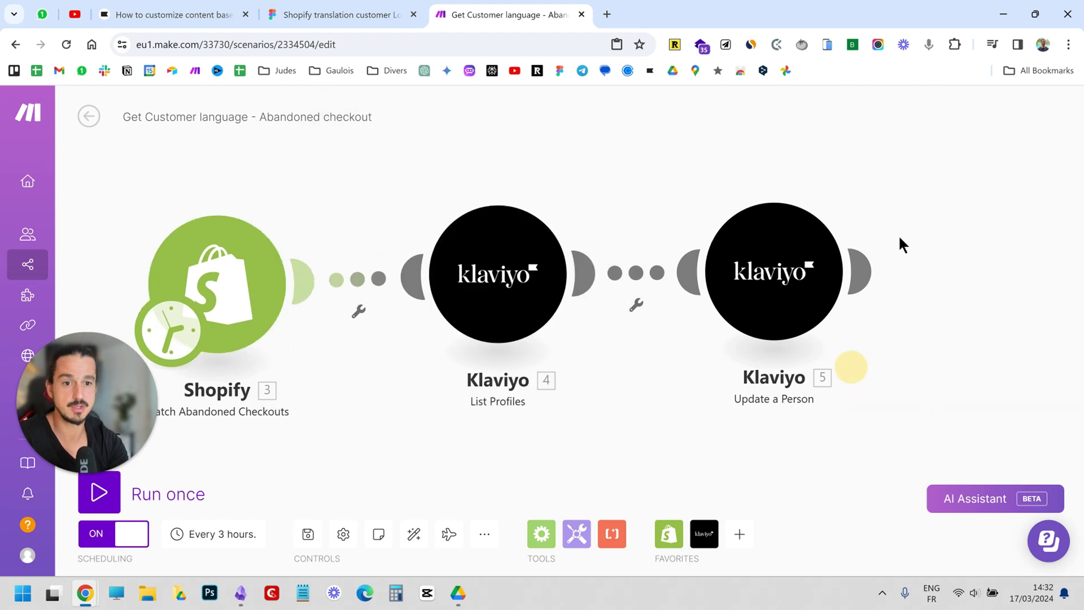
# Add a separate Shopify Watch Abandoned Checkouts module below the existing scenario flow
pyautogui.click(273, 346)
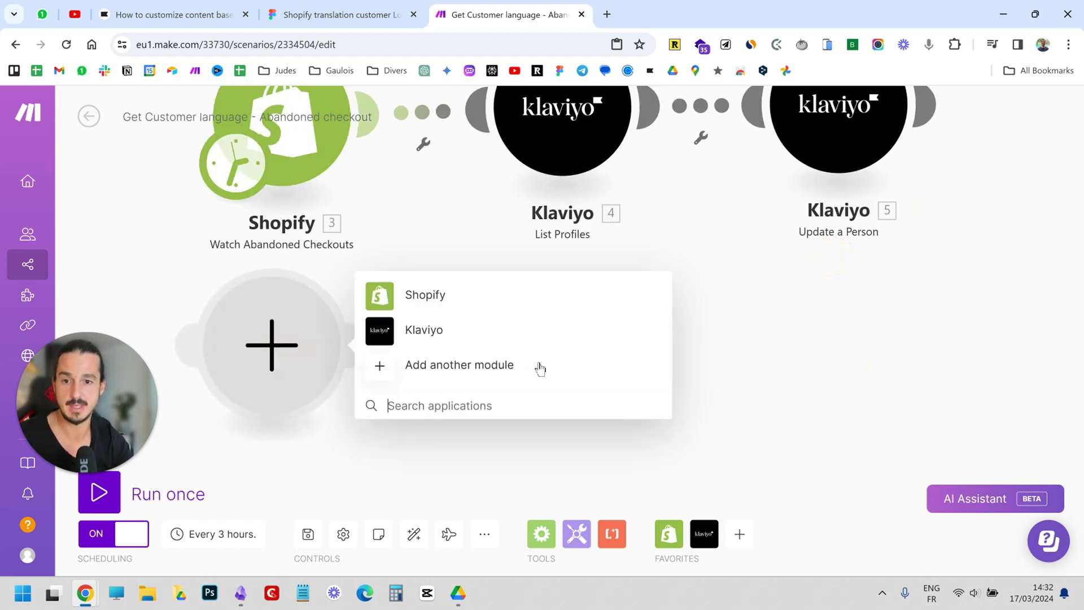
pyautogui.click(496, 301)
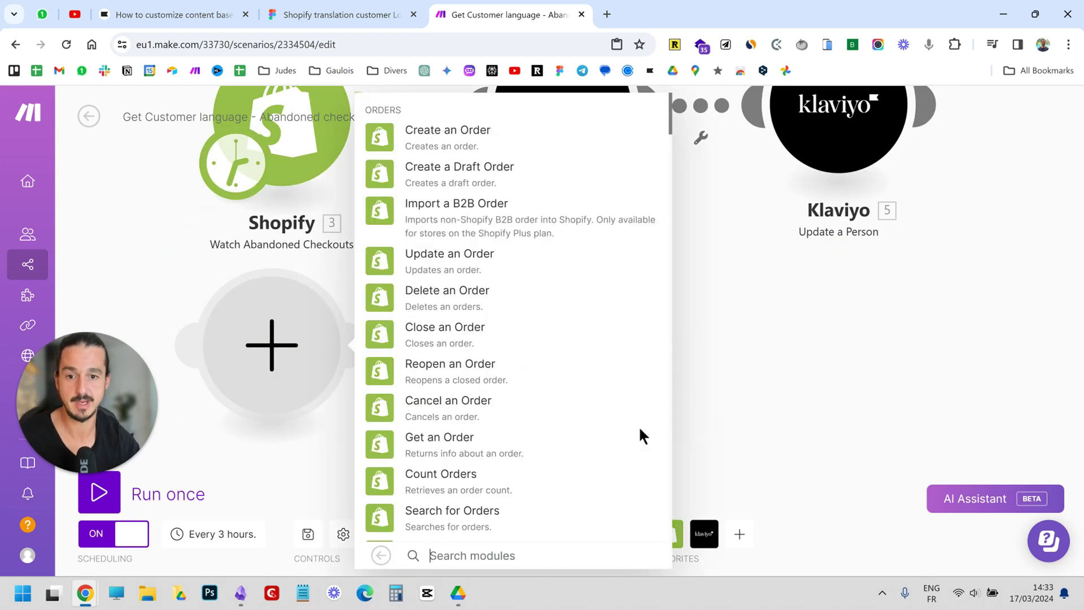
pyautogui.scroll(-10, 640, 435)
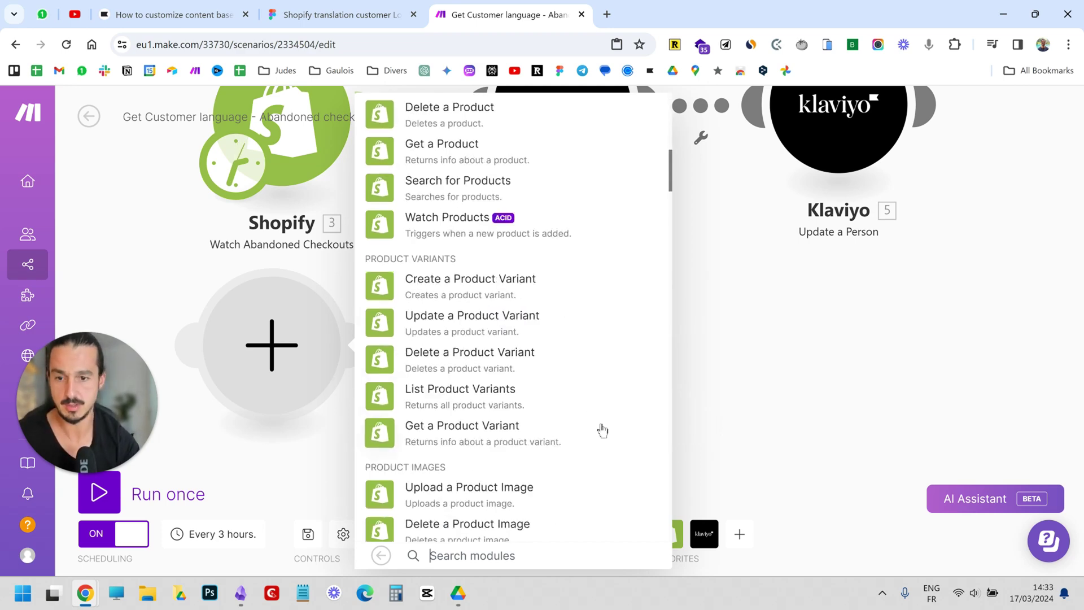
pyautogui.write('aban')
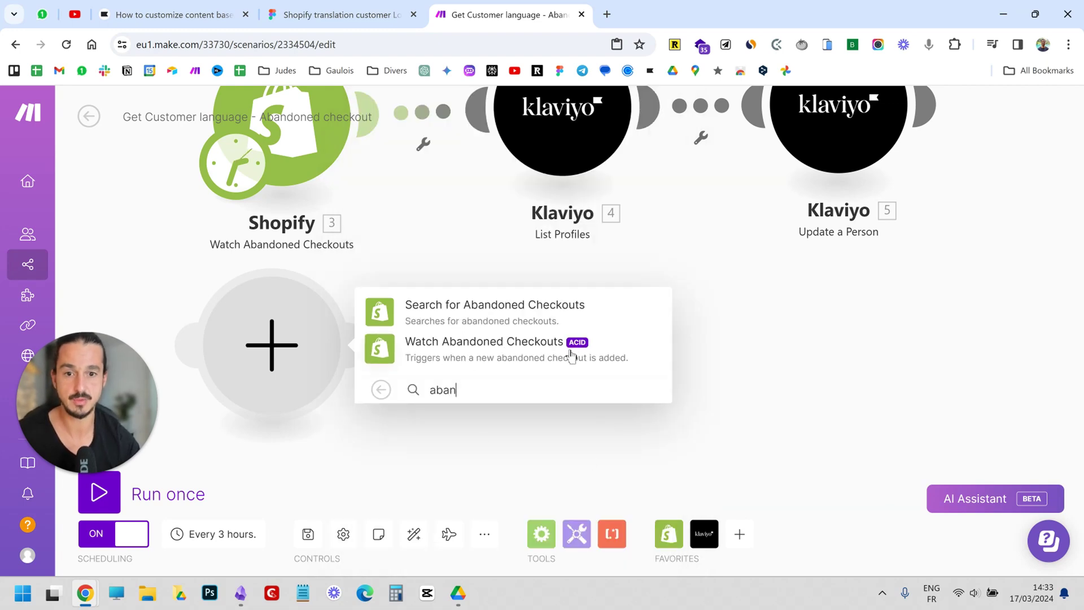
pyautogui.click(505, 357)
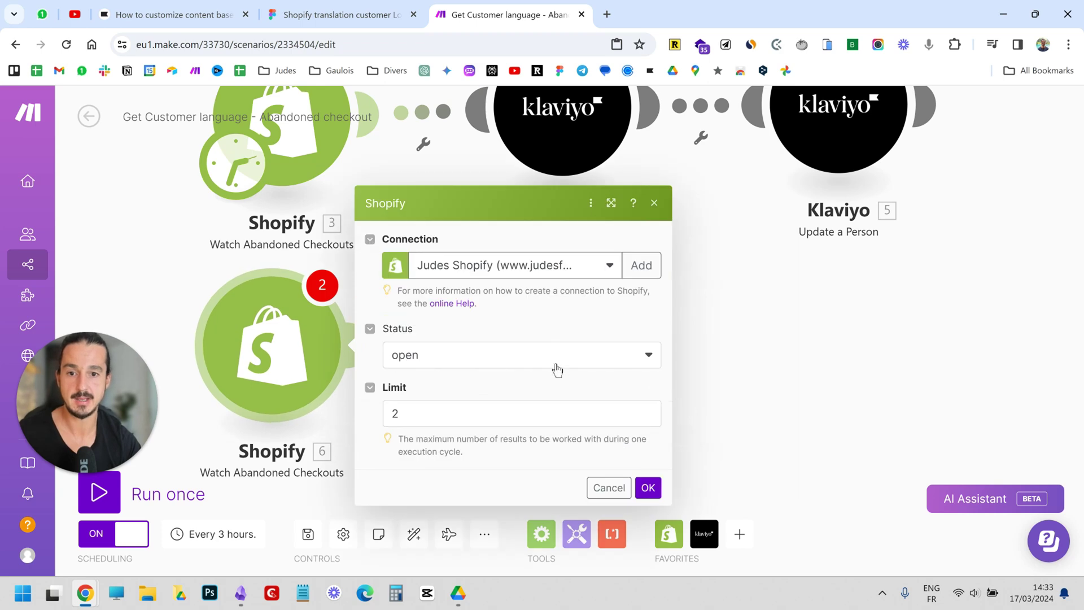
# Set the new Watch Abandoned Checkouts module's limit to 100 and check its module actions
pyautogui.click(417, 407)
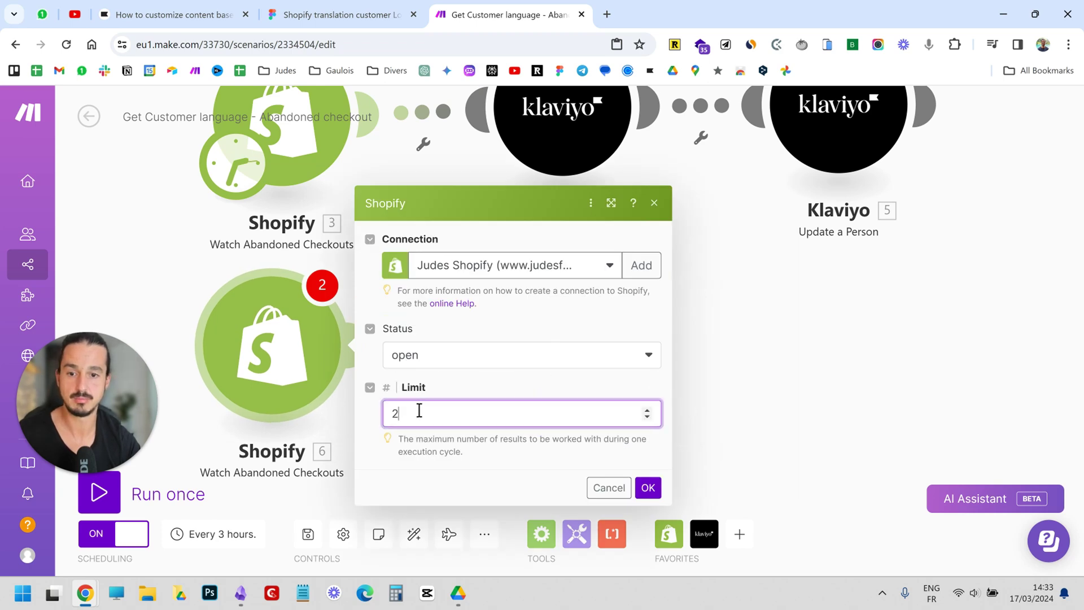
pyautogui.press('BackSpace')
pyautogui.write('100')
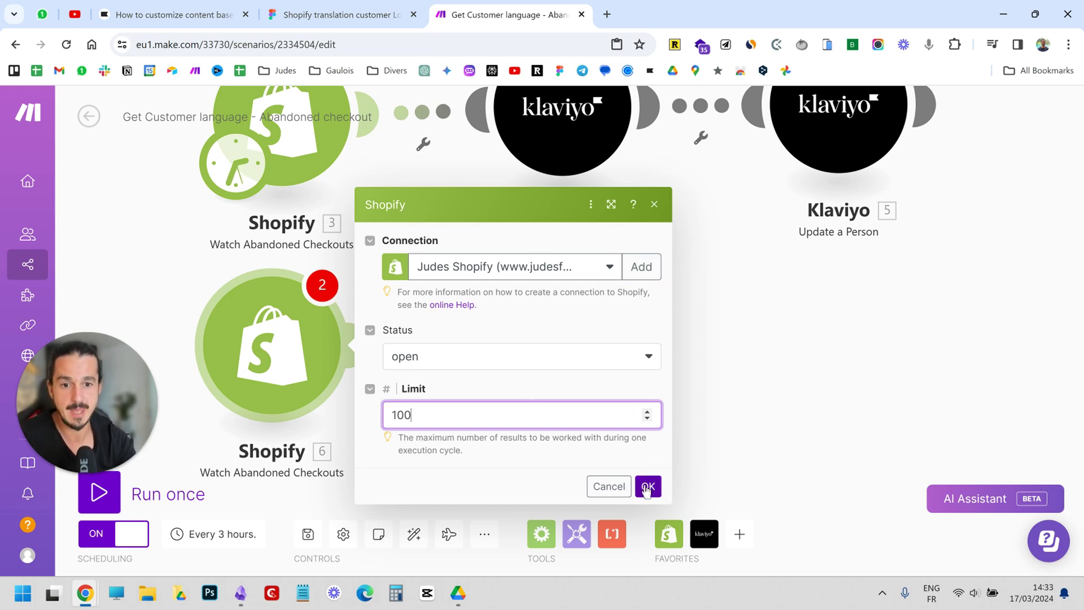
pyautogui.click(654, 205)
pyautogui.rightClick(297, 333)
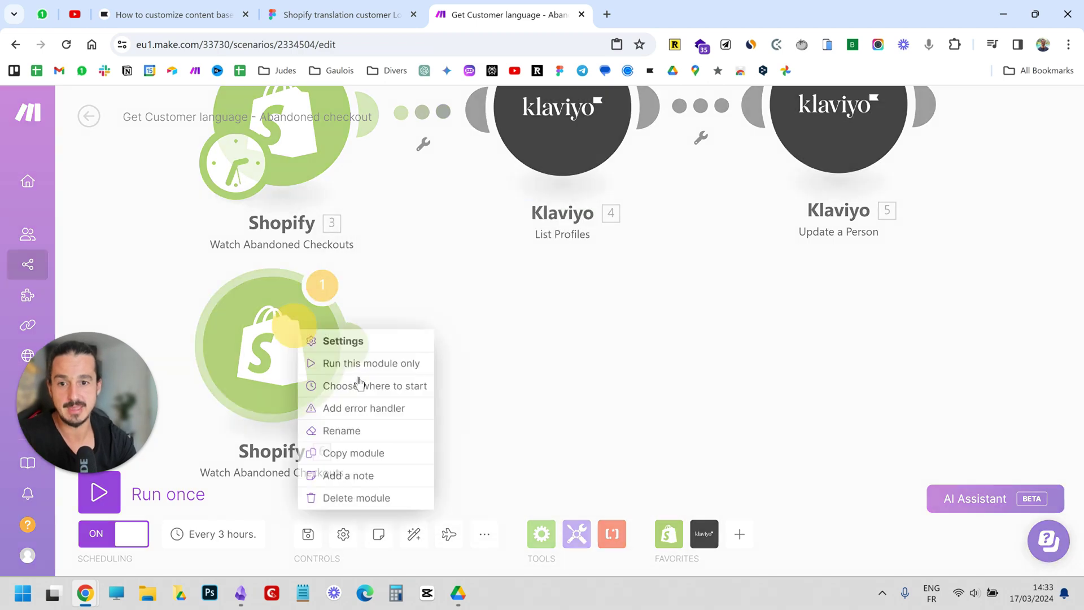
pyautogui.click(409, 360)
# Start adding a Klaviyo module after the new Shopify module and browse the available Klaviyo actions
pyautogui.click(357, 346)
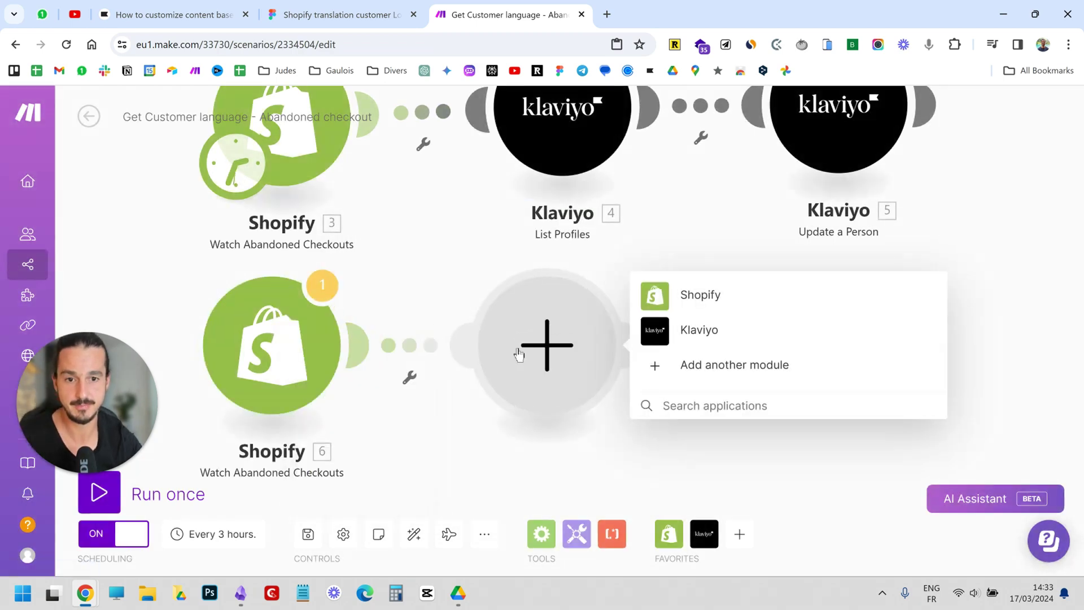
pyautogui.click(694, 331)
pyautogui.scroll(-8, 755, 357)
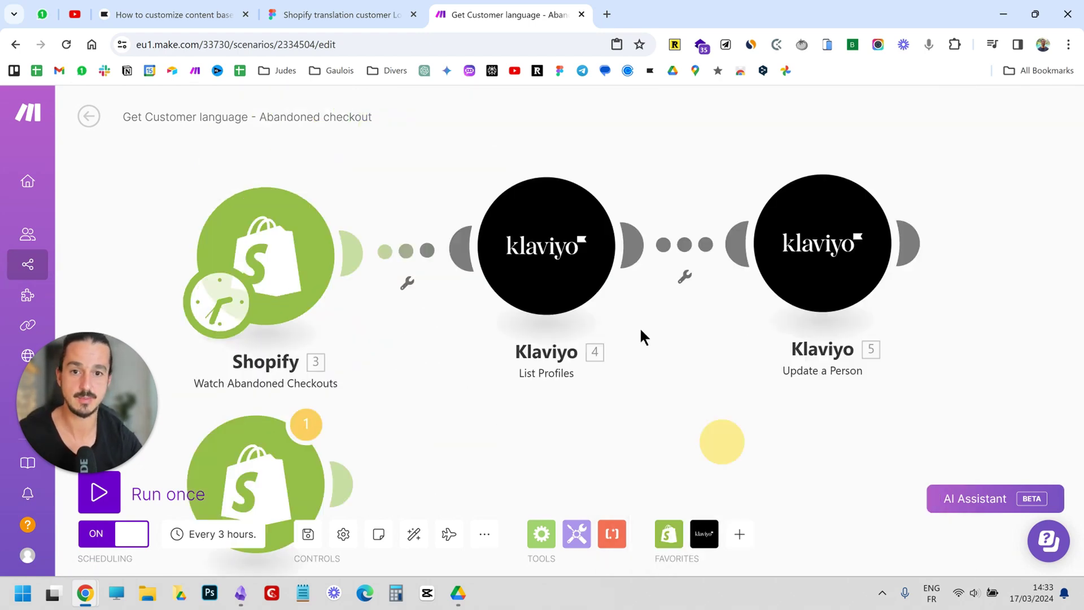
# Open the Klaviyo List Profiles module and review its profile fields, filter and limit settings
pyautogui.click(564, 242)
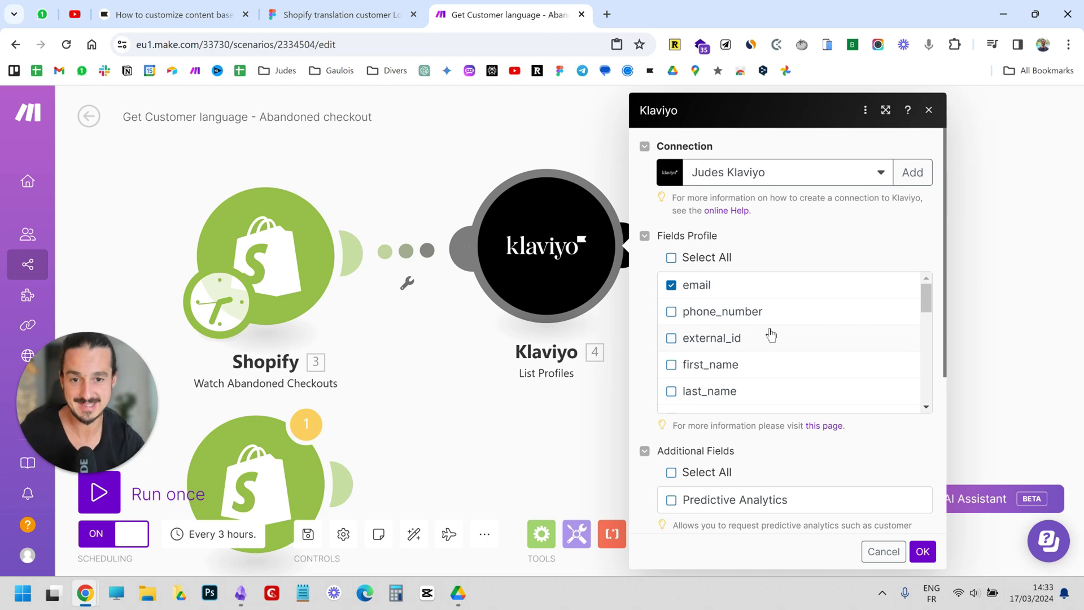
pyautogui.scroll(-3, 730, 365)
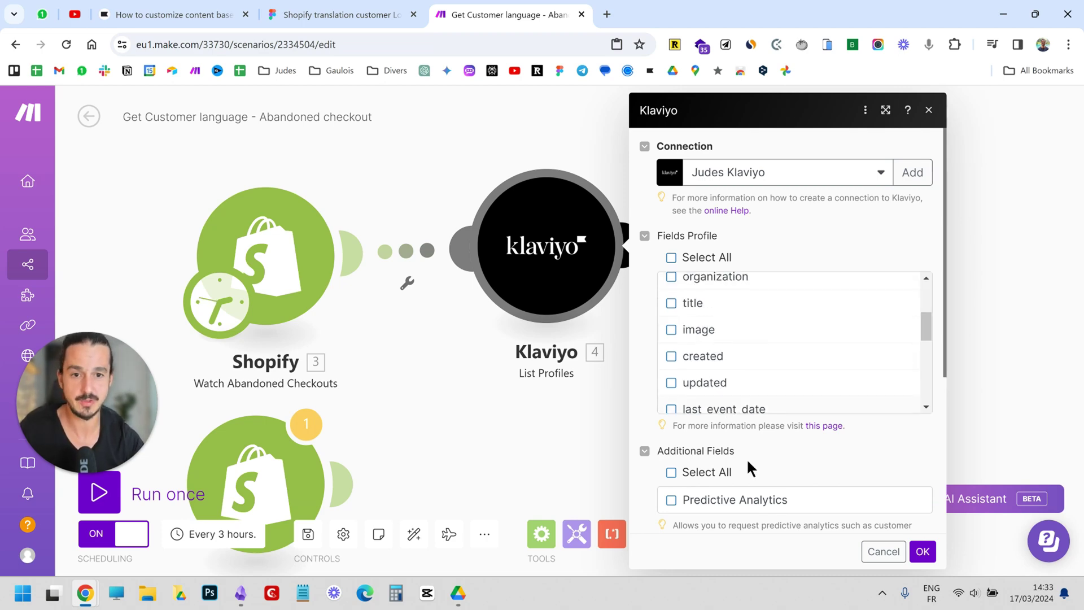
pyautogui.scroll(-5, 750, 467)
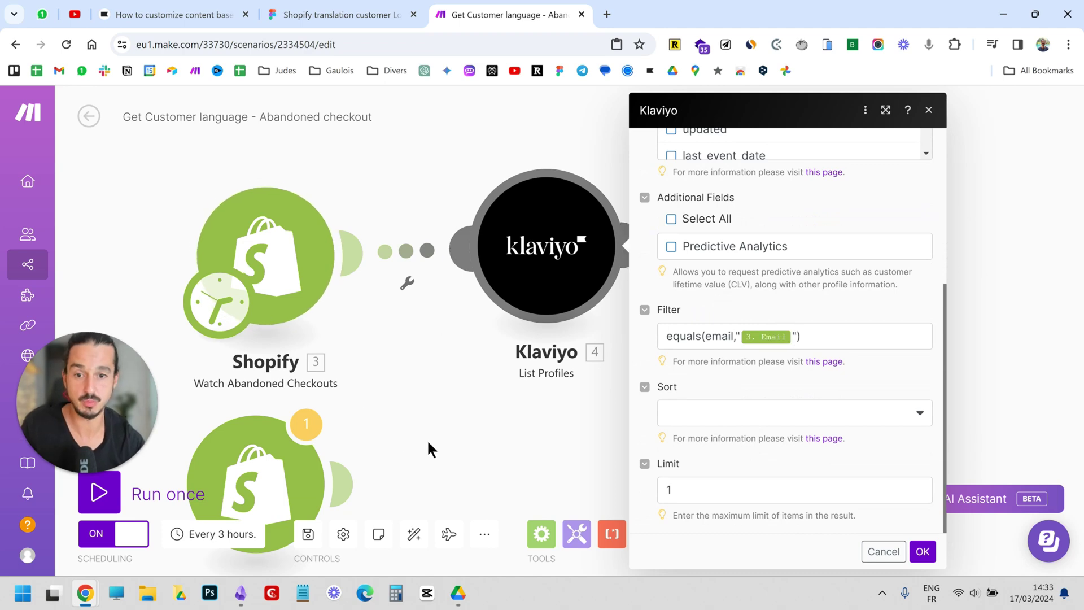
# Remap the List Profiles filter to equals(email,"Email") using the Email value from the Shopify abandoned checkout, and save the module
pyautogui.click(791, 336)
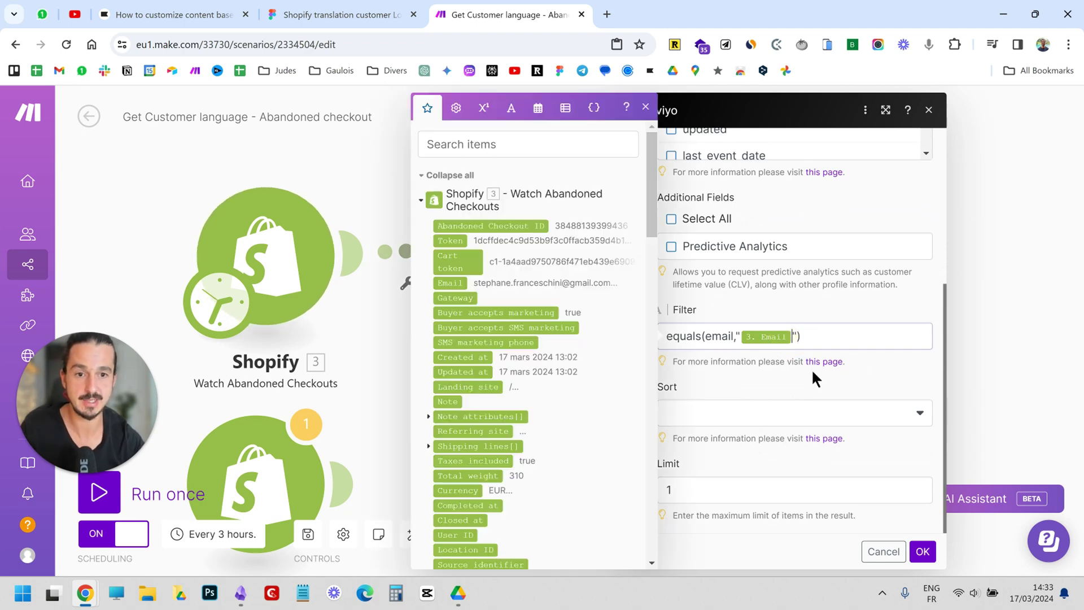
pyautogui.moveTo(832, 339); pyautogui.dragTo(657, 337)
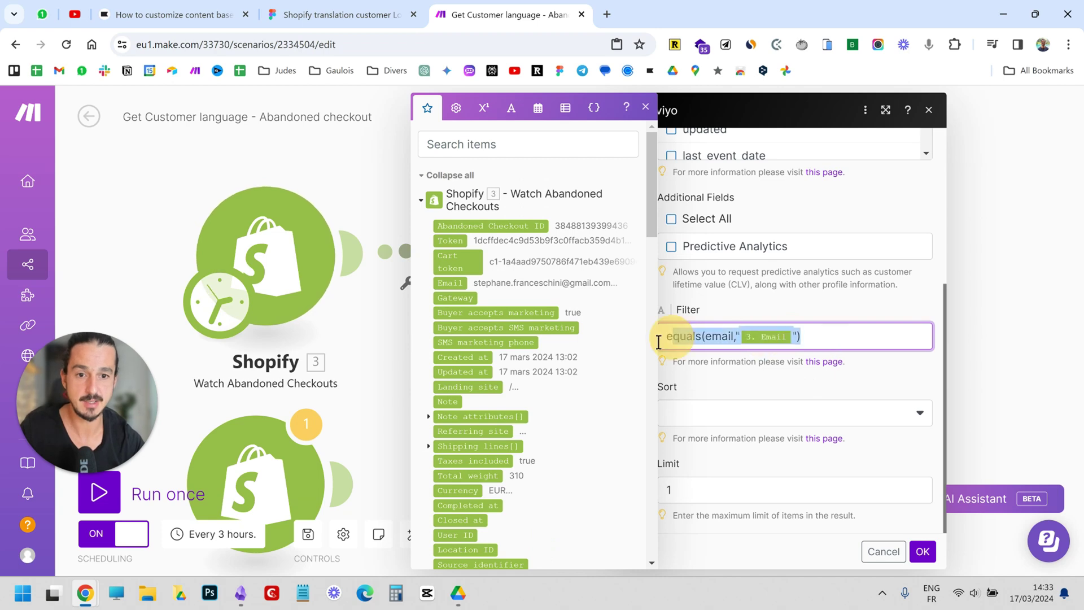
pyautogui.click(793, 337)
pyautogui.write('"')
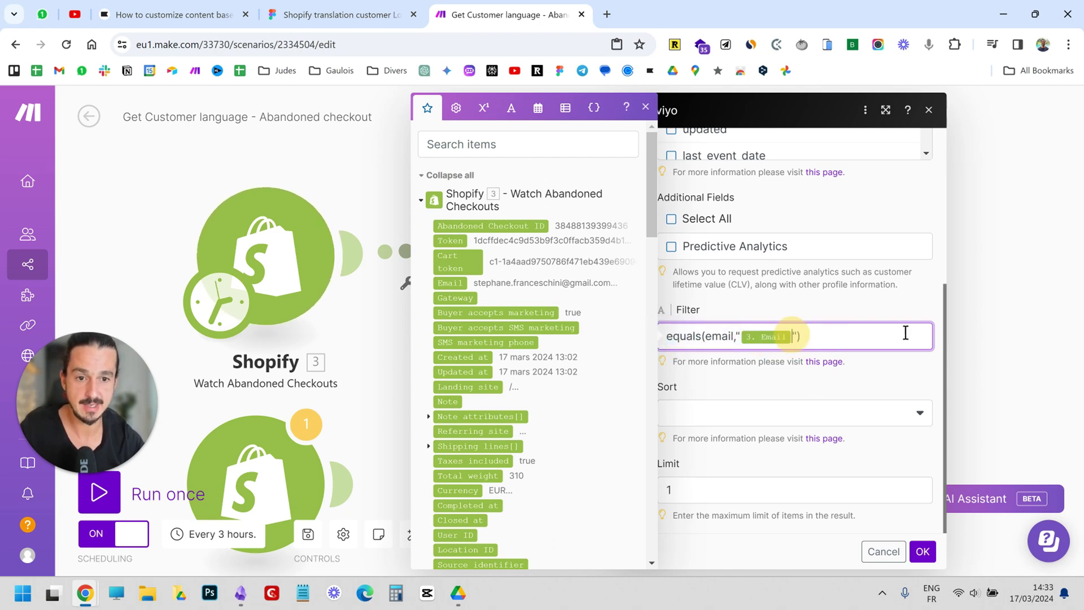
pyautogui.press('Left')
pyautogui.press('BackSpace')
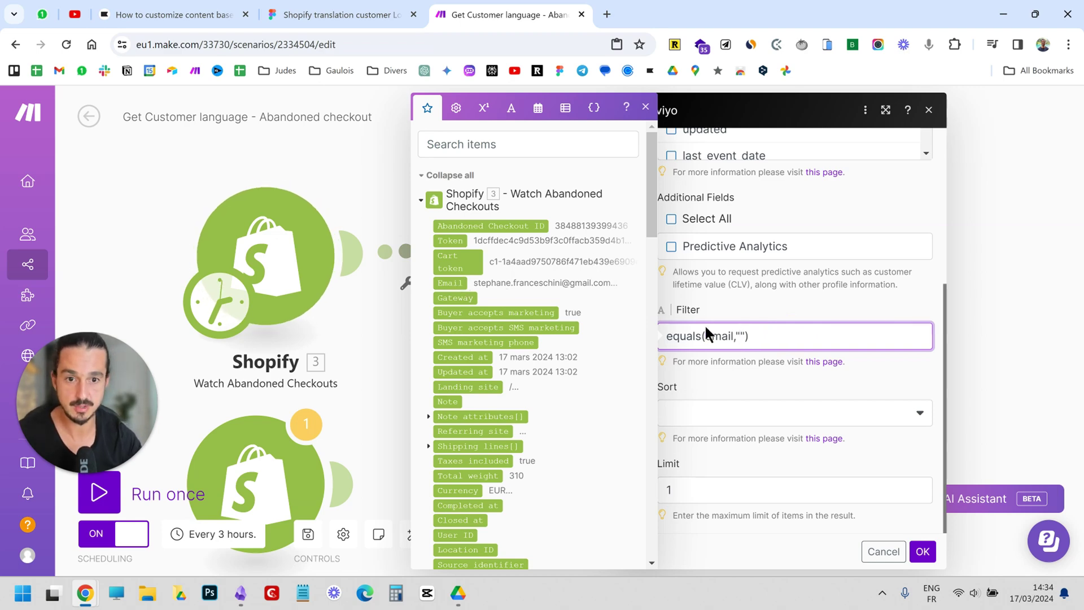
pyautogui.click(456, 285)
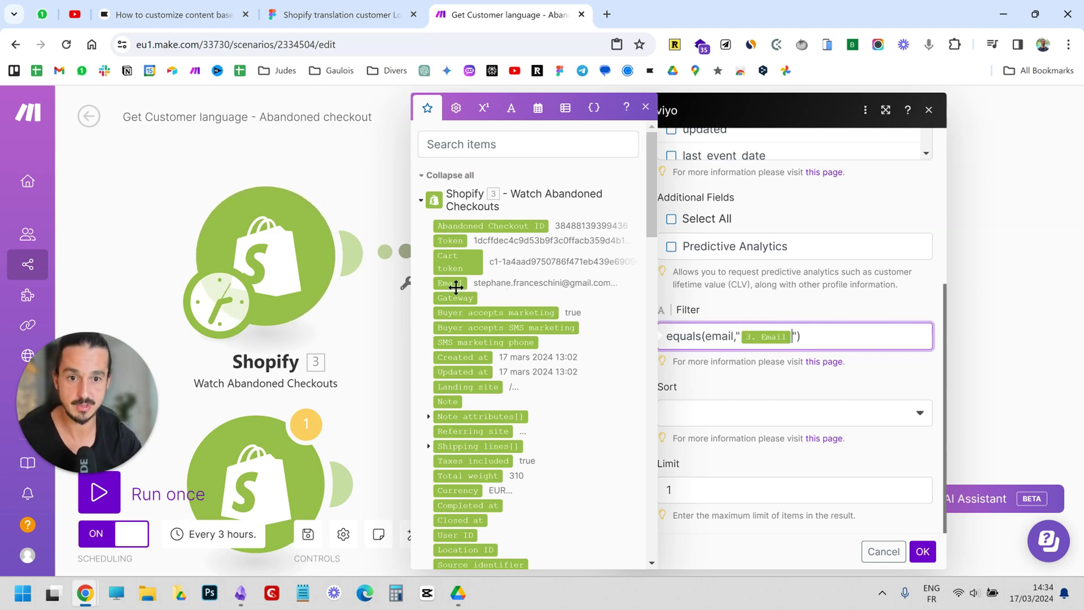
pyautogui.click(842, 367)
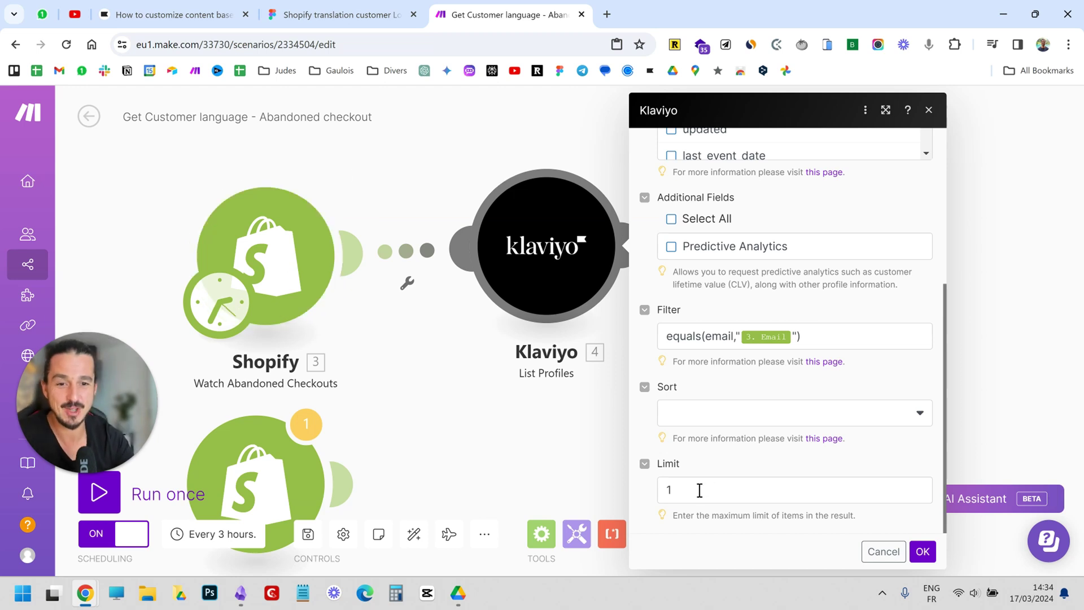
pyautogui.click(923, 550)
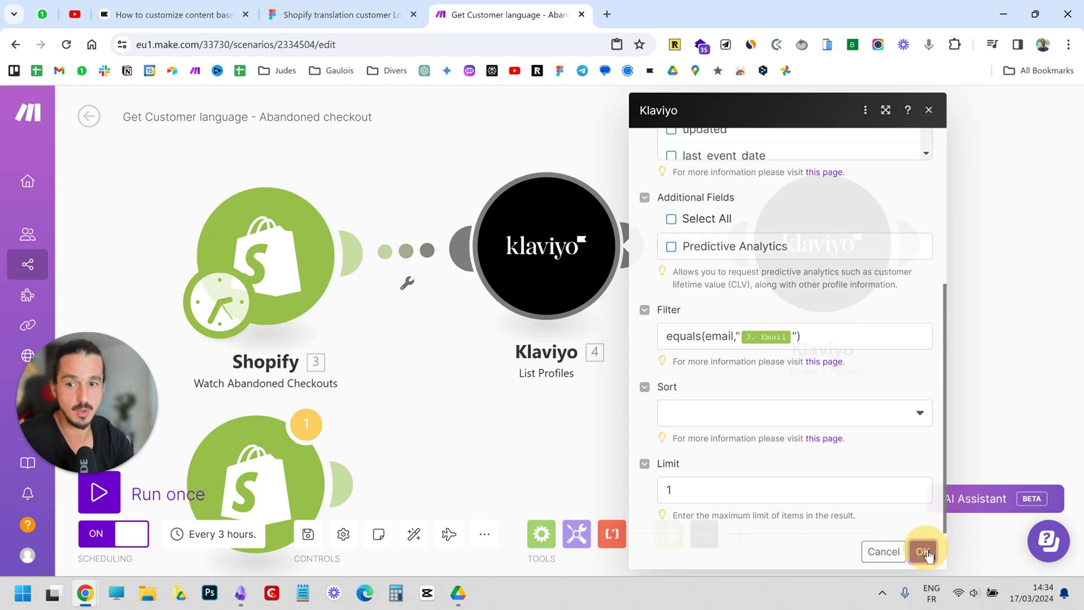
# Delete the extra Shopify Watch Abandoned Checkouts module below the main flow
pyautogui.scroll(-2, 655, 424)
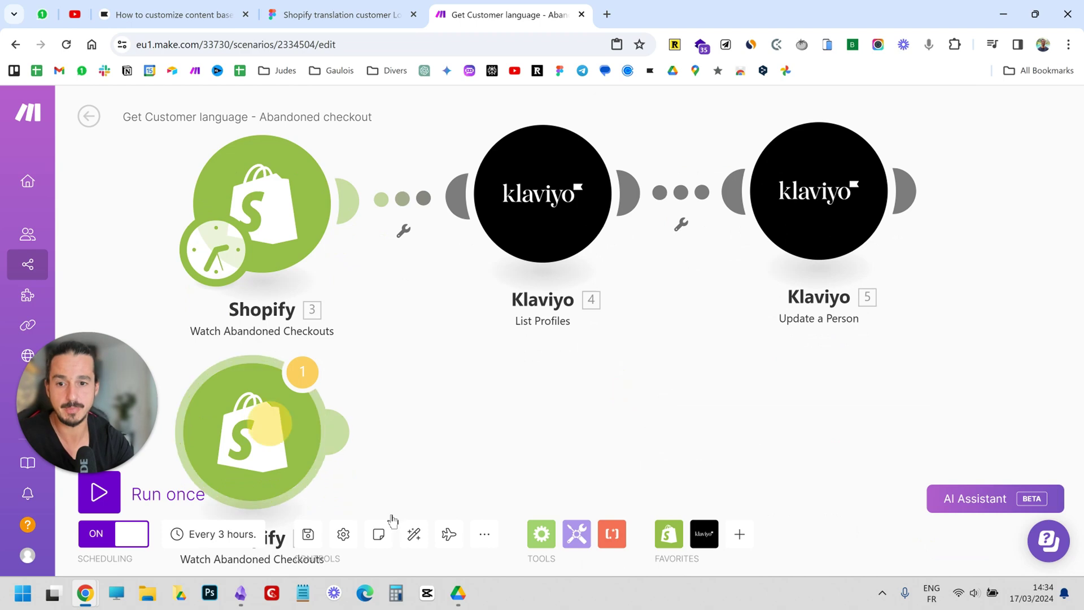
pyautogui.rightClick(276, 392)
pyautogui.click(366, 560)
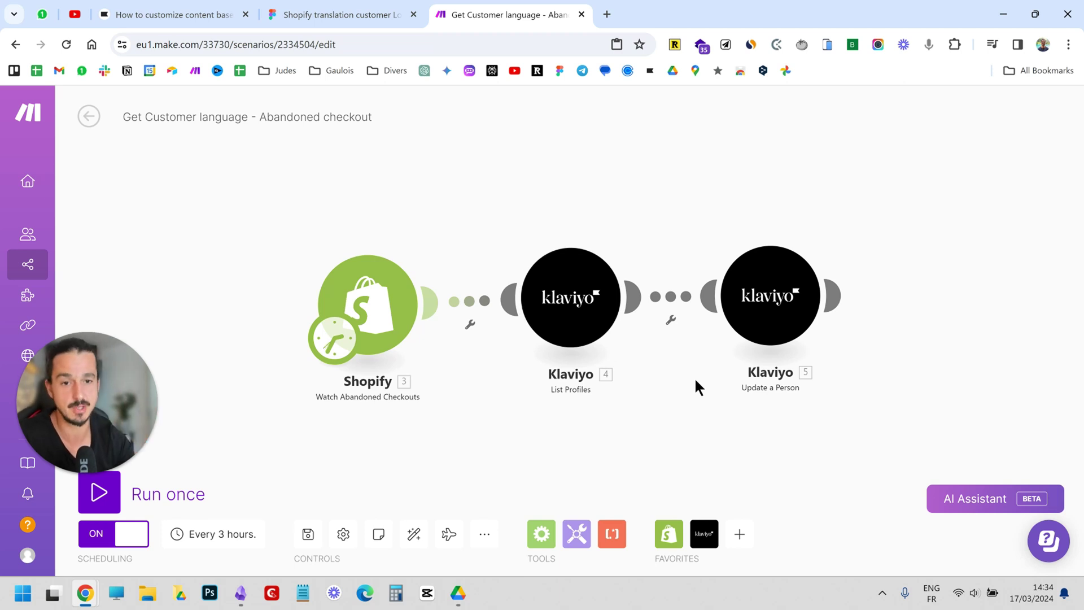
# Open the Klaviyo Update a Person module and review its Person ID mapping and remaining profile fields
pyautogui.click(769, 317)
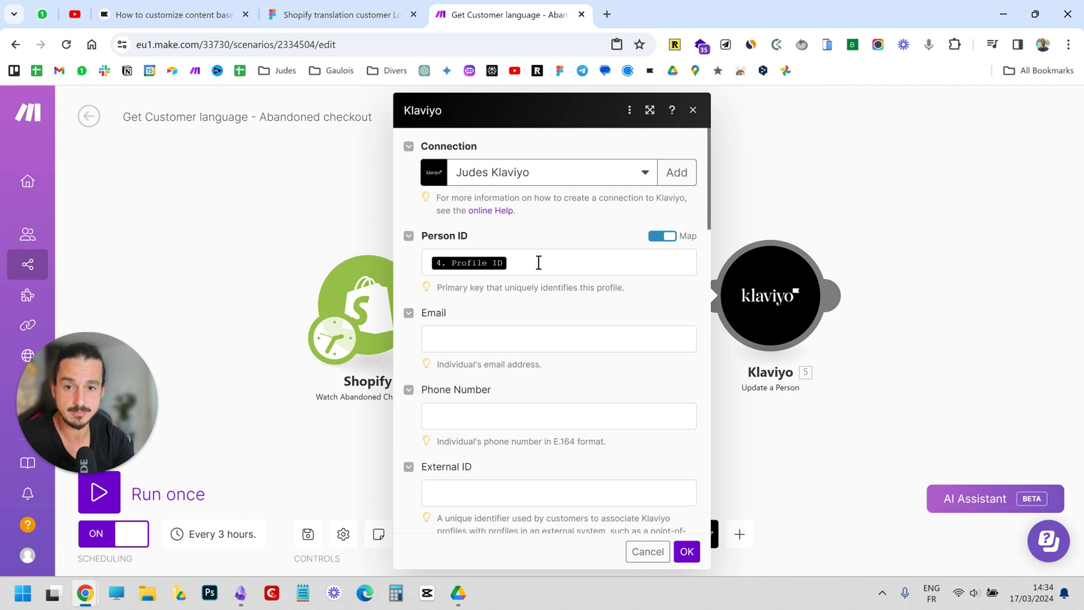
pyautogui.scroll(-15, 539, 267)
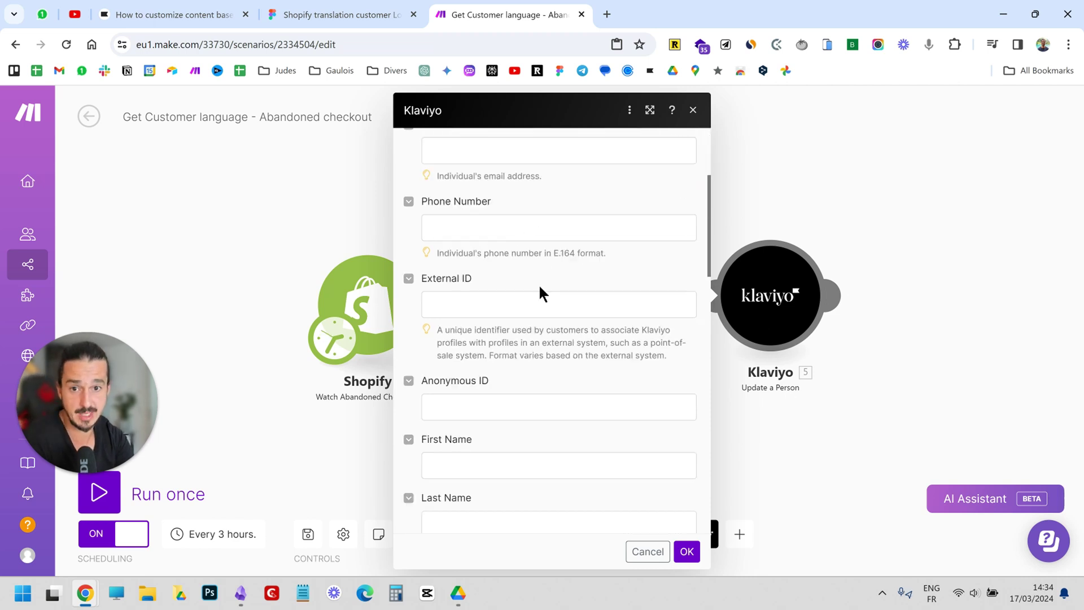
pyautogui.scroll(-1, 565, 305)
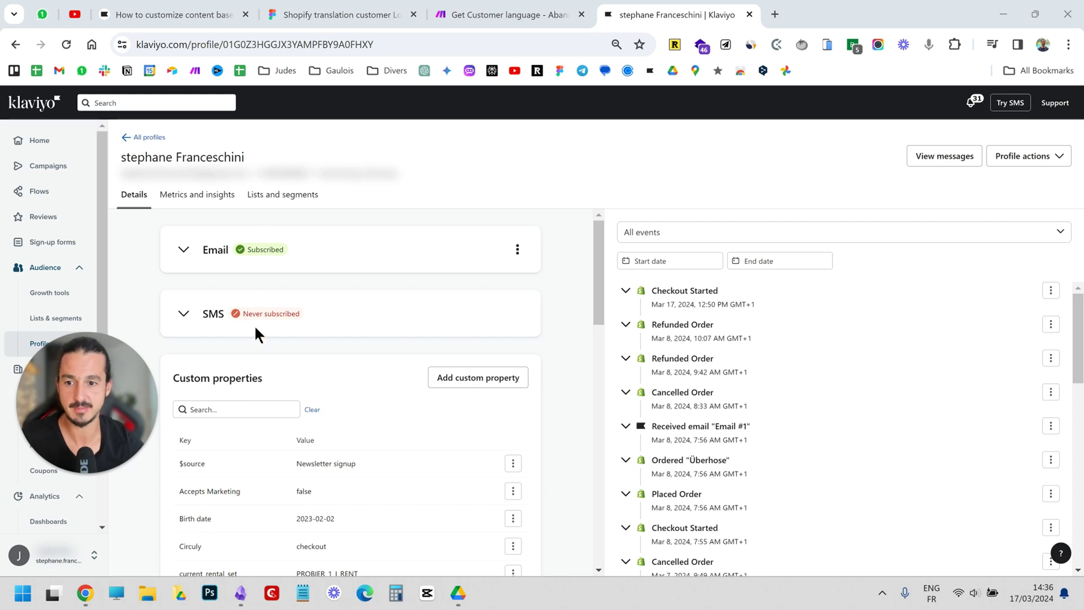
# Examine the custom properties on the customer's Klaviyo profile, especially the Language property
pyautogui.scroll(-1, 255, 334)
pyautogui.scroll(1, 290, 305)
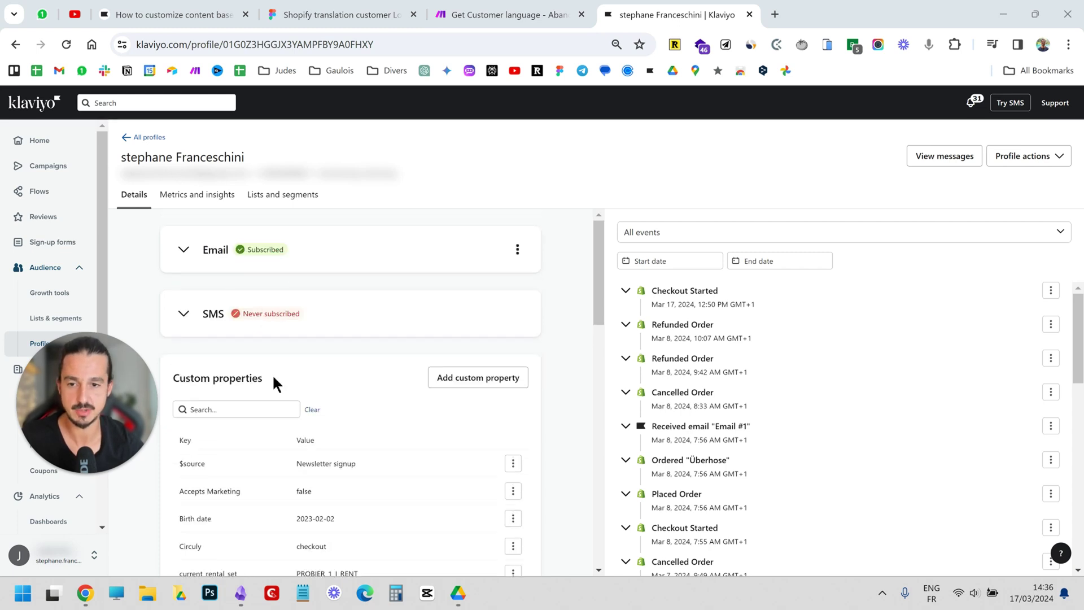
pyautogui.scroll(-4, 272, 379)
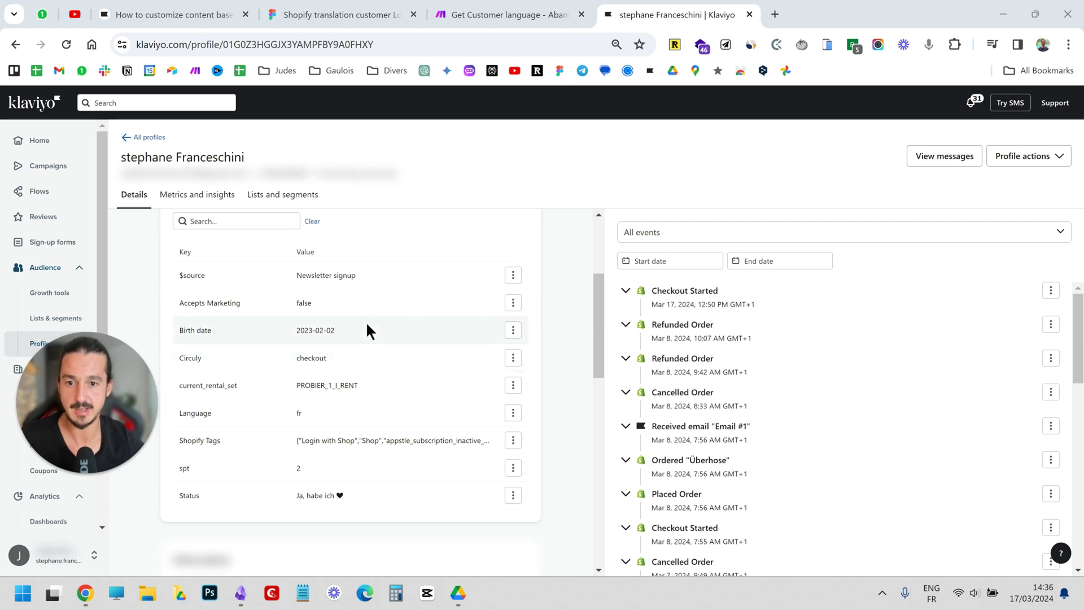
pyautogui.scroll(-3, 339, 324)
pyautogui.scroll(4, 343, 291)
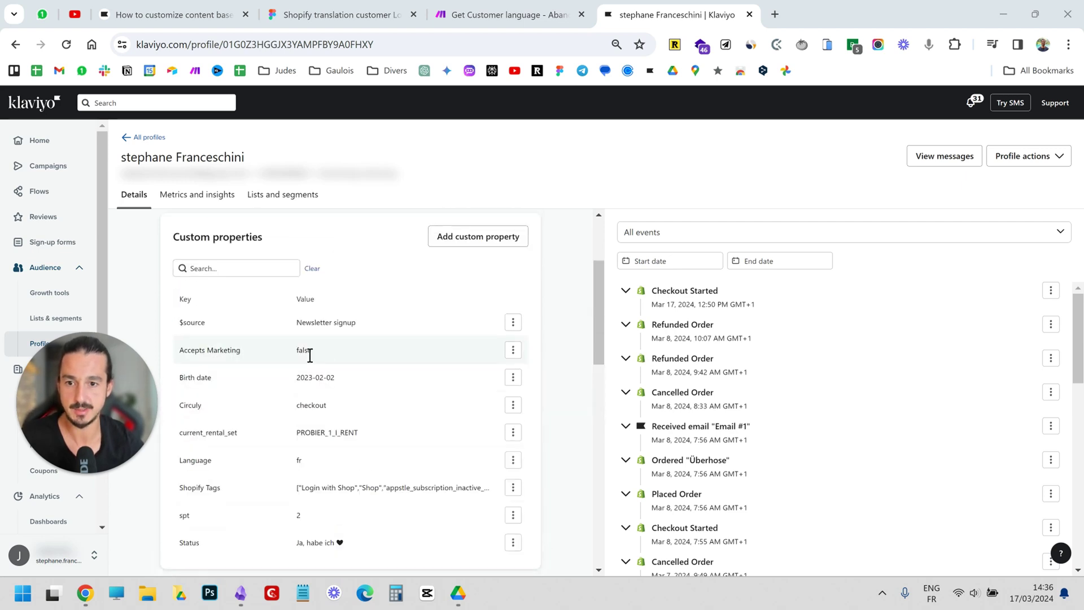
pyautogui.scroll(3, 246, 266)
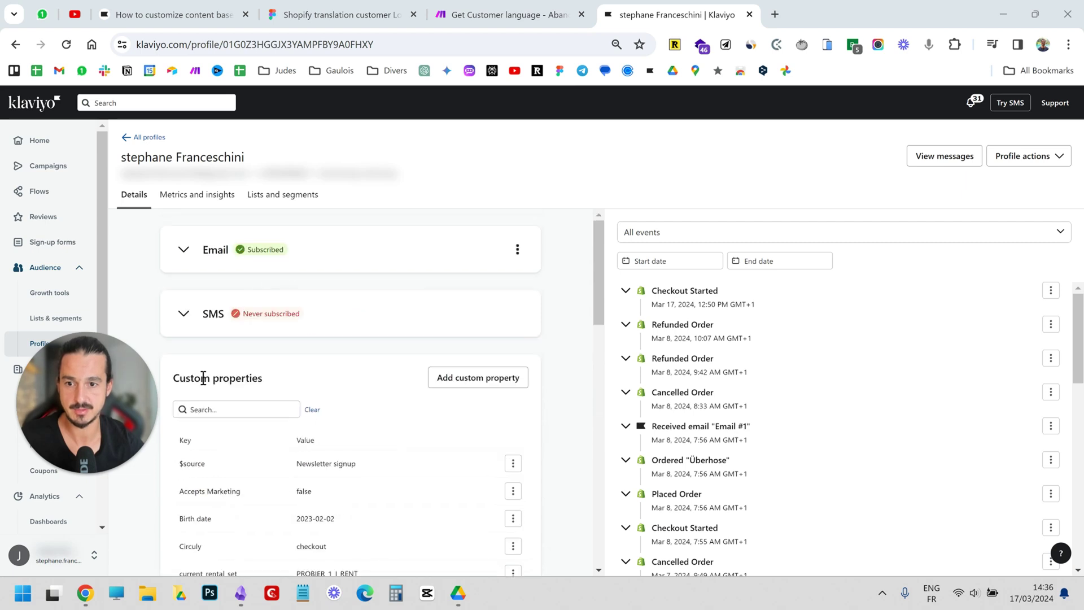
pyautogui.scroll(-2, 220, 293)
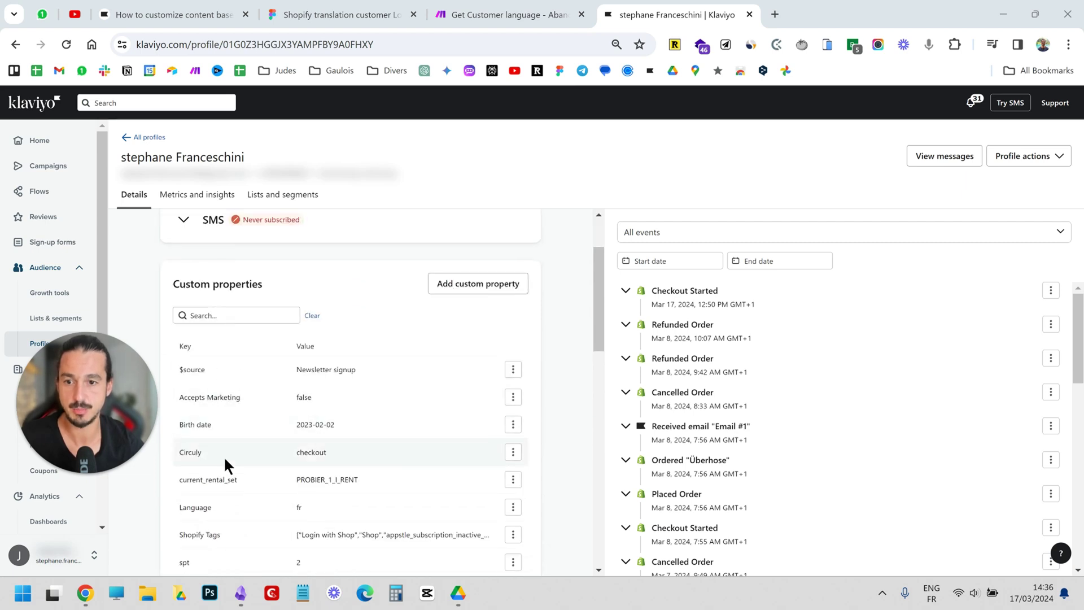
pyautogui.scroll(-2, 224, 456)
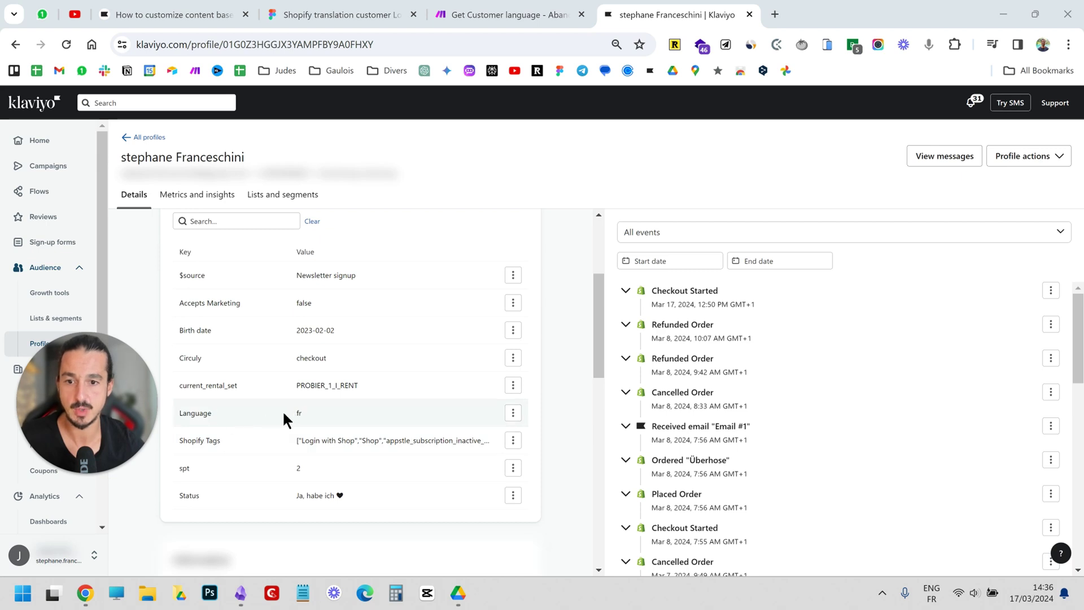
pyautogui.scroll(1, 271, 407)
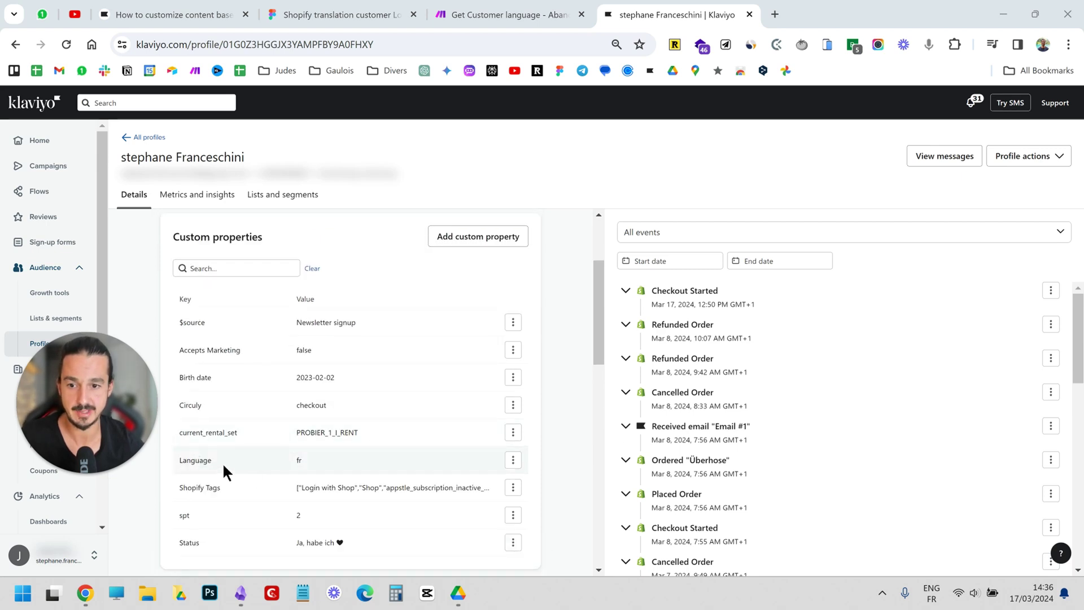
# Open the form for adding a custom profile property, check its property name and value fields, and dismiss it
pyautogui.click(459, 243)
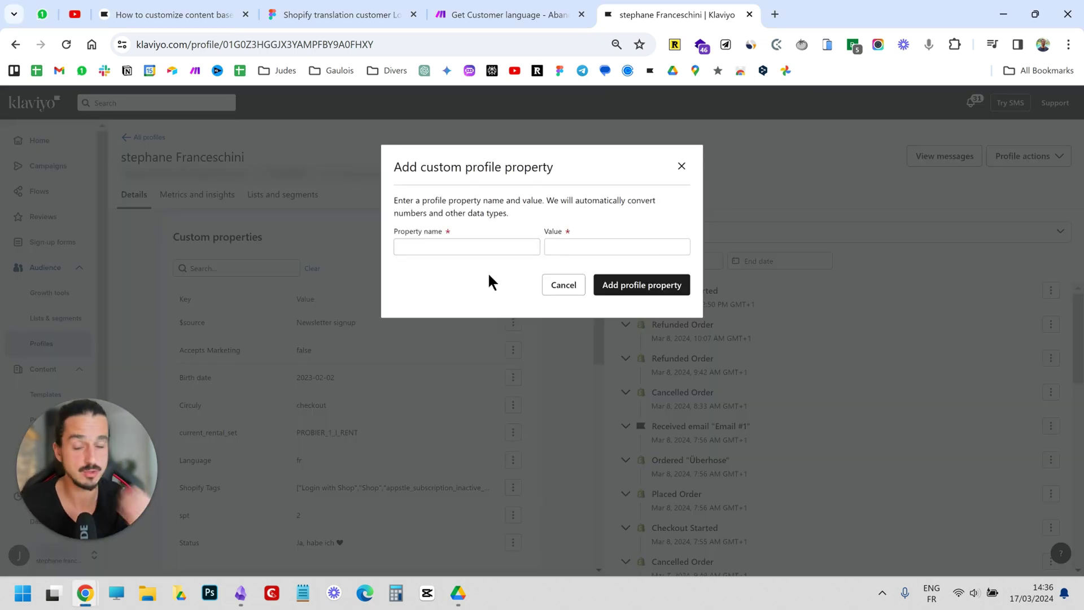
pyautogui.click(467, 245)
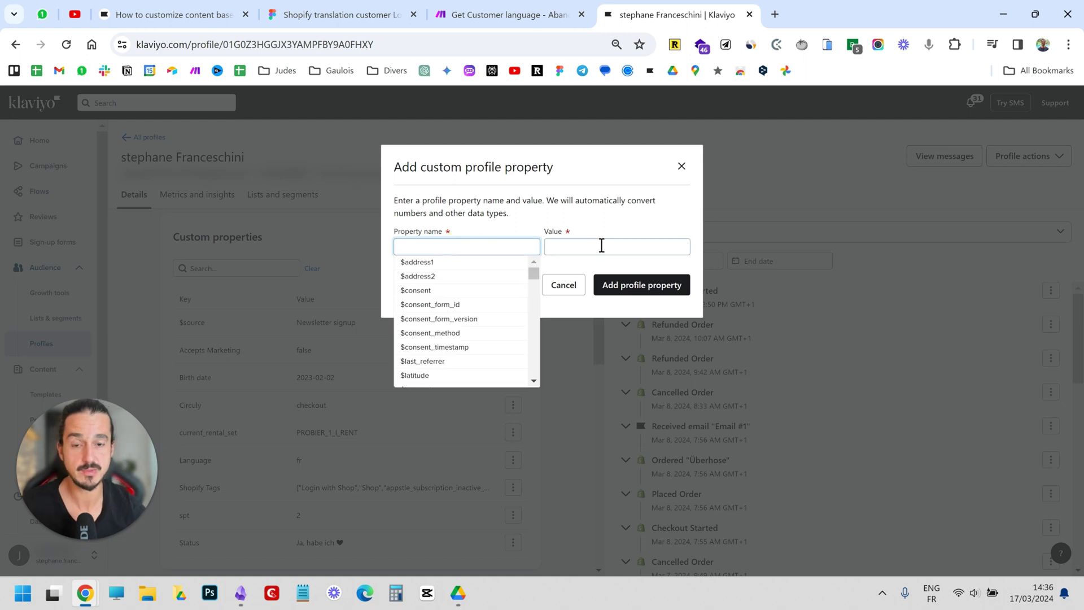
pyautogui.click(595, 244)
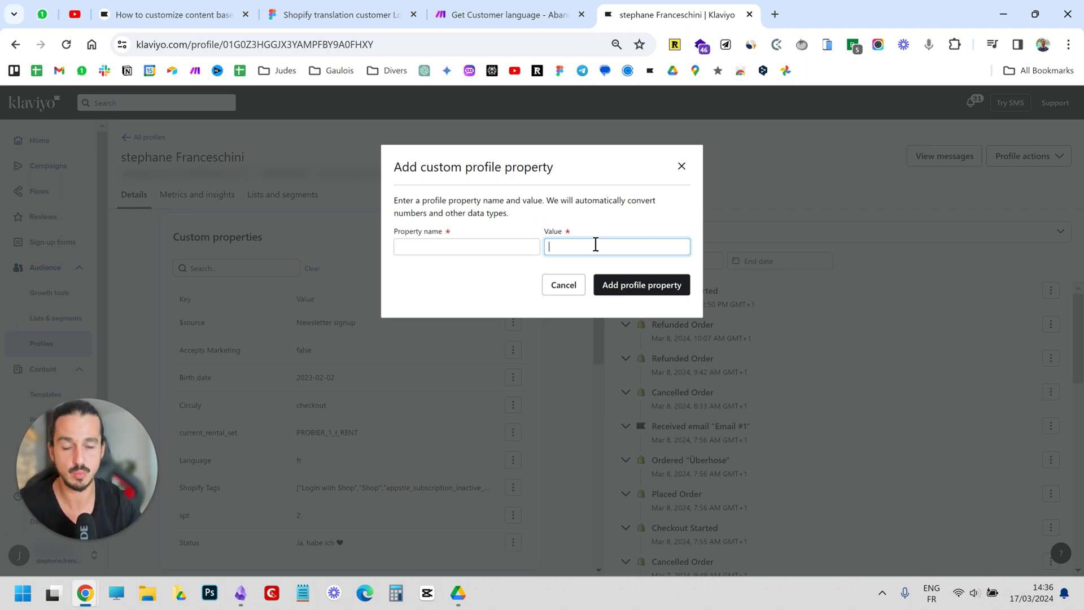
pyautogui.click(682, 165)
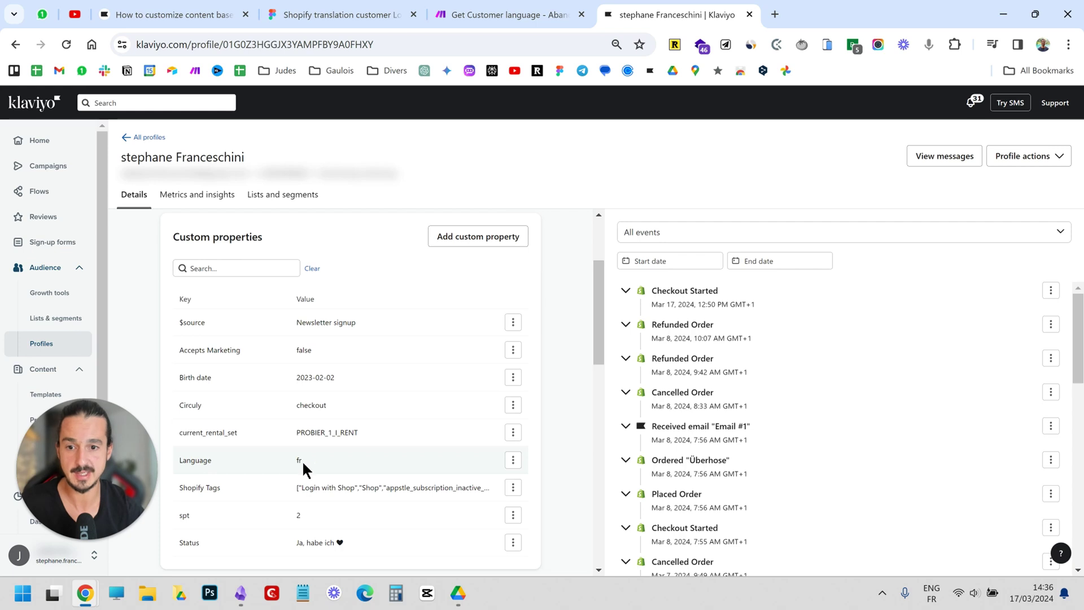
# Switch to the Make scenario and review the Language key, its value formula and the mappable items in the Klaviyo Update a Person module
pyautogui.click(493, 15)
pyautogui.scroll(1, 614, 452)
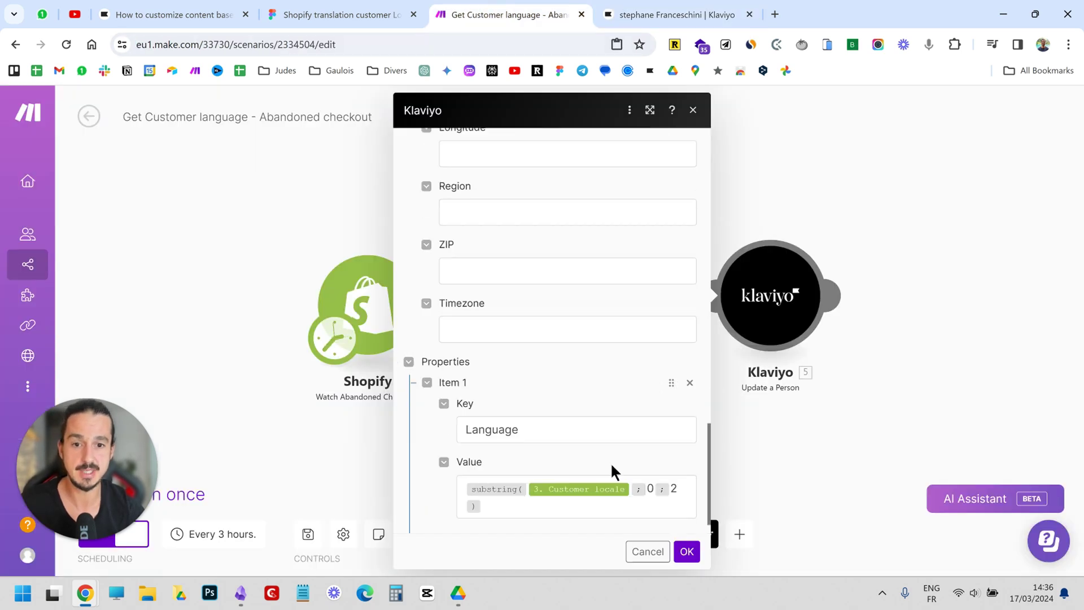
pyautogui.scroll(15, 608, 452)
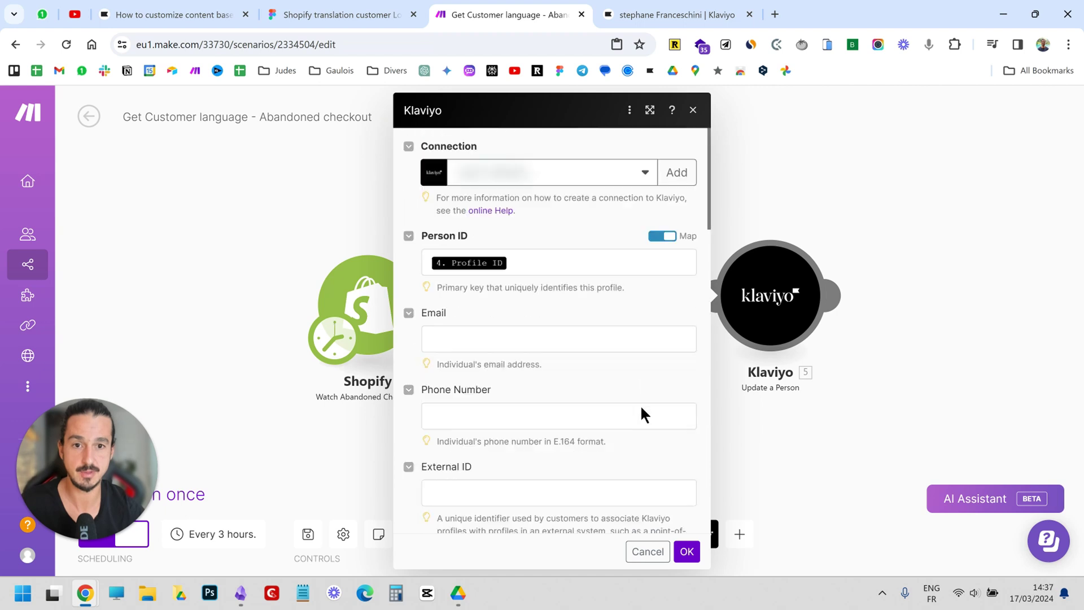
pyautogui.scroll(-15, 649, 324)
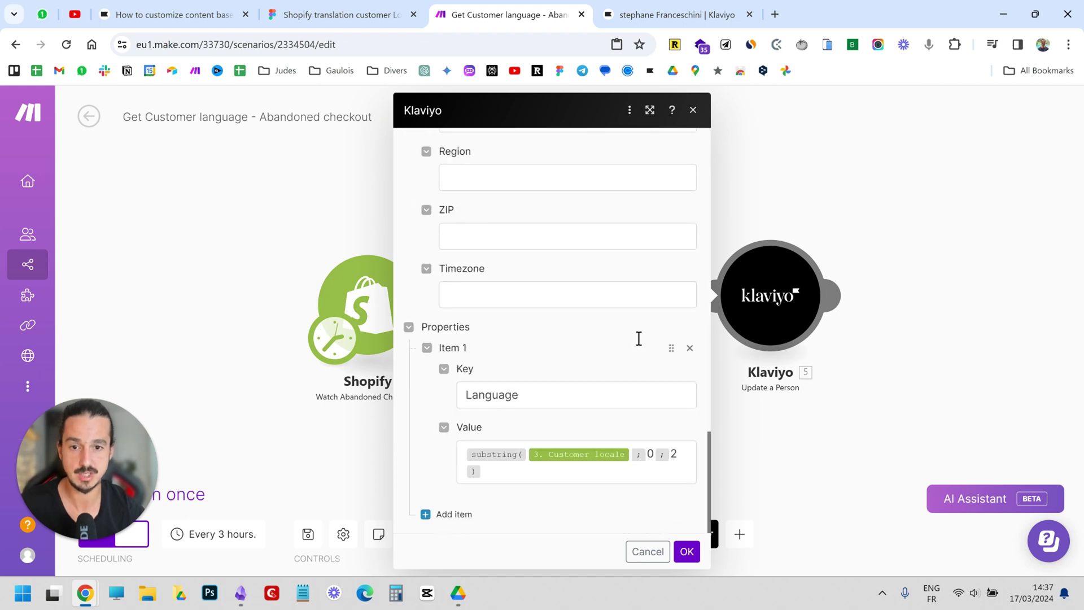
pyautogui.click(548, 397)
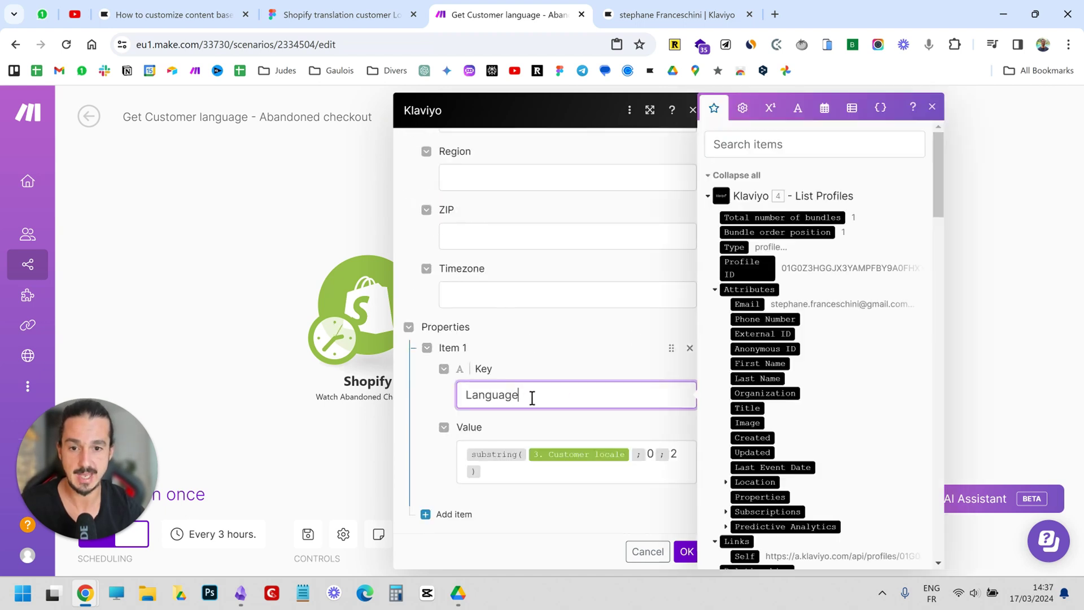
pyautogui.click(512, 471)
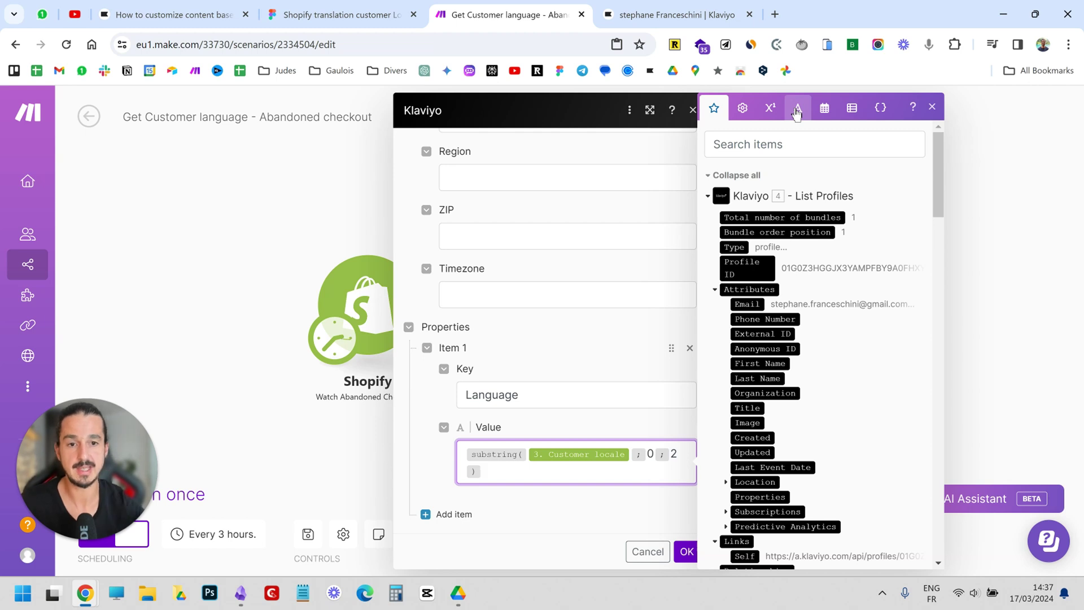
pyautogui.scroll(-10, 836, 299)
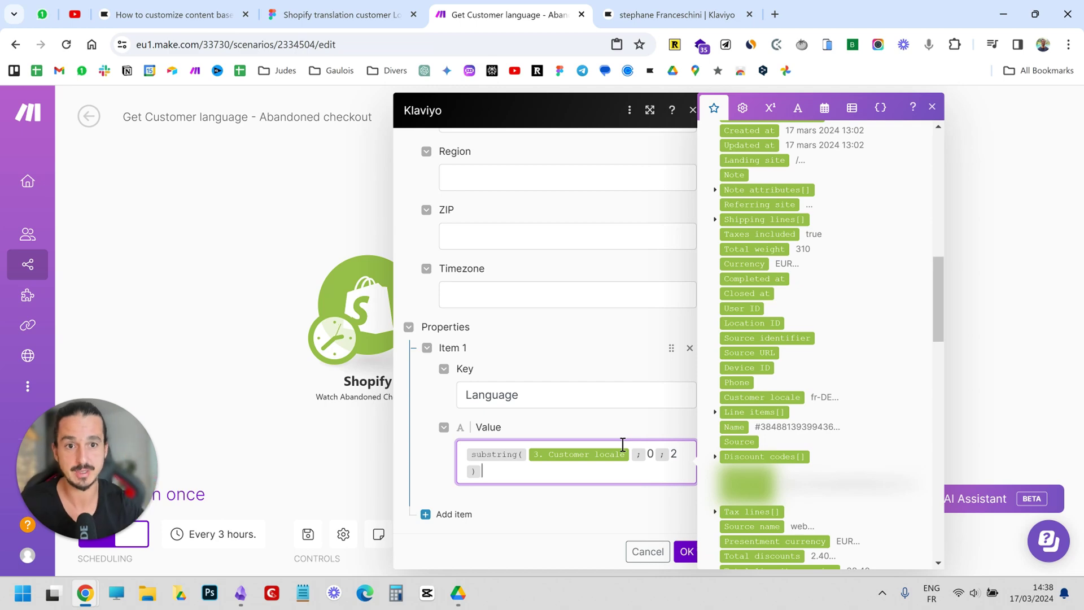
# Clear the Language property's value and insert an empty substring text function in its place
pyautogui.click(798, 110)
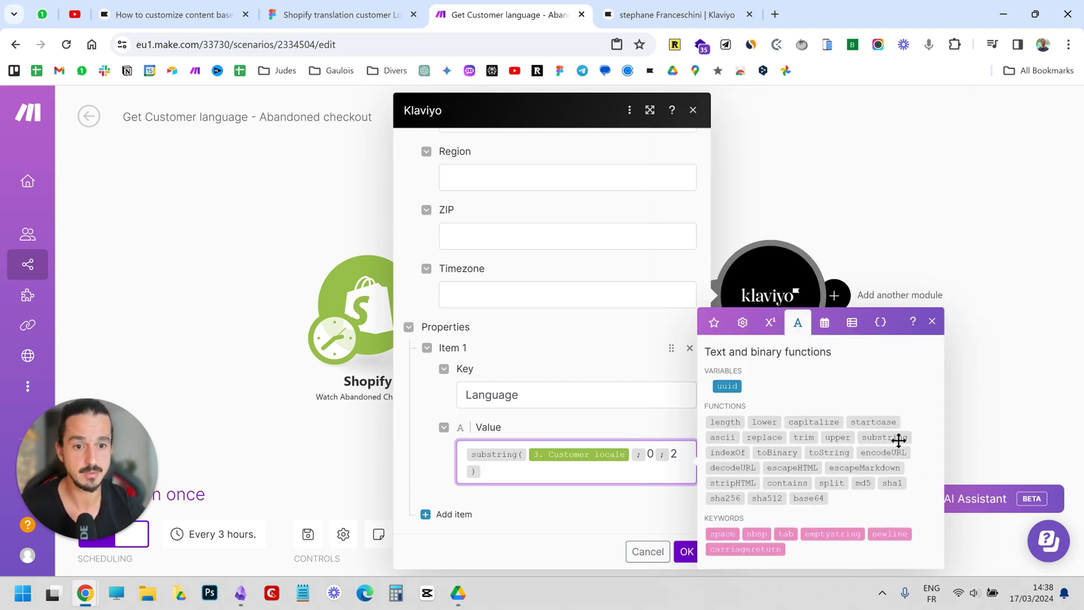
pyautogui.moveTo(890, 441)
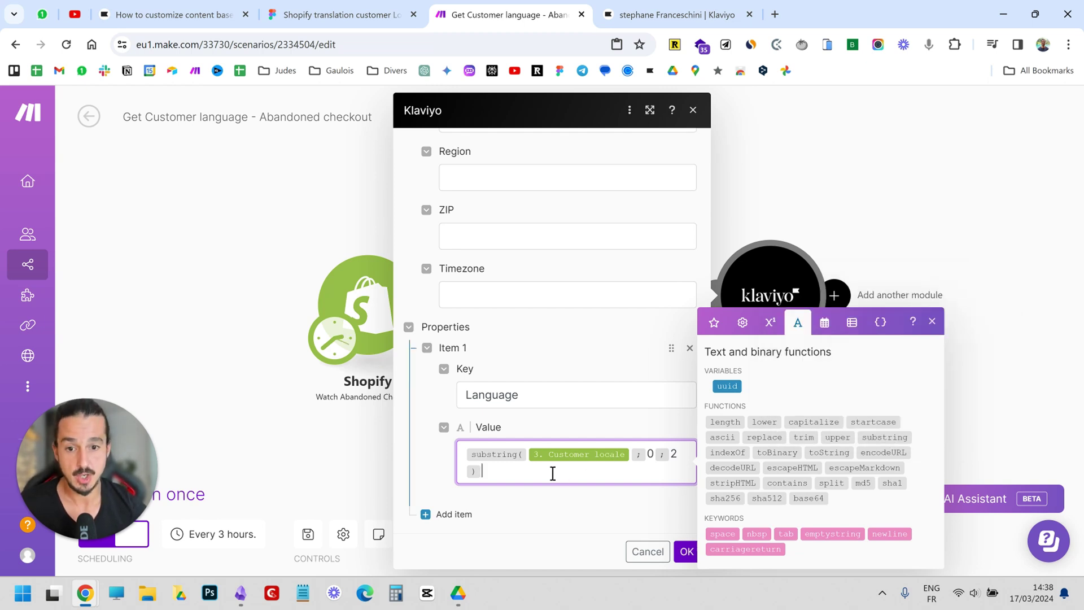
pyautogui.hotkey('ctrl', 'a')
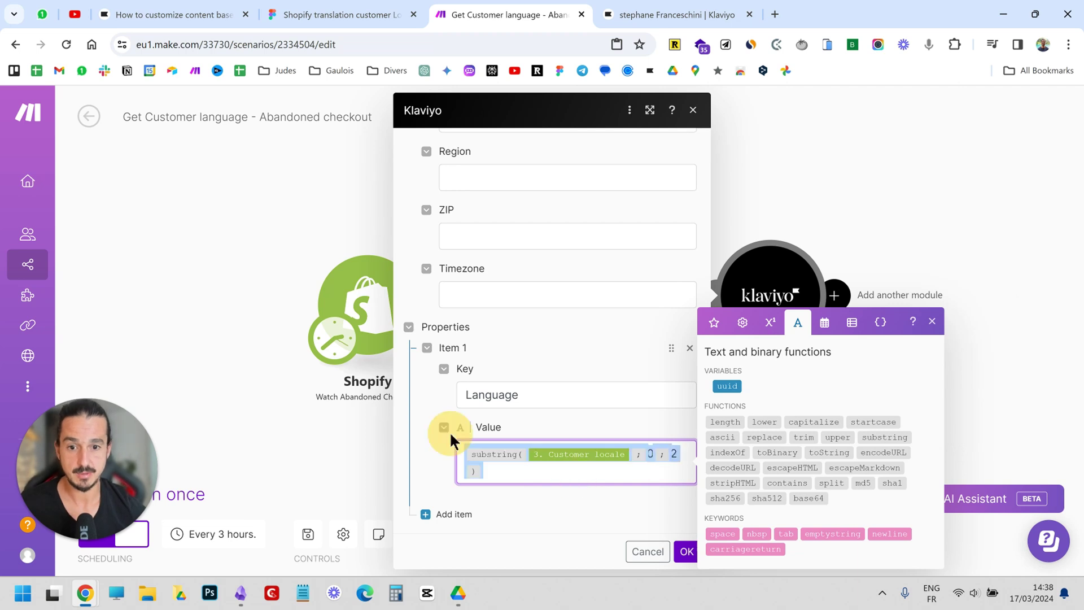
pyautogui.press('BackSpace')
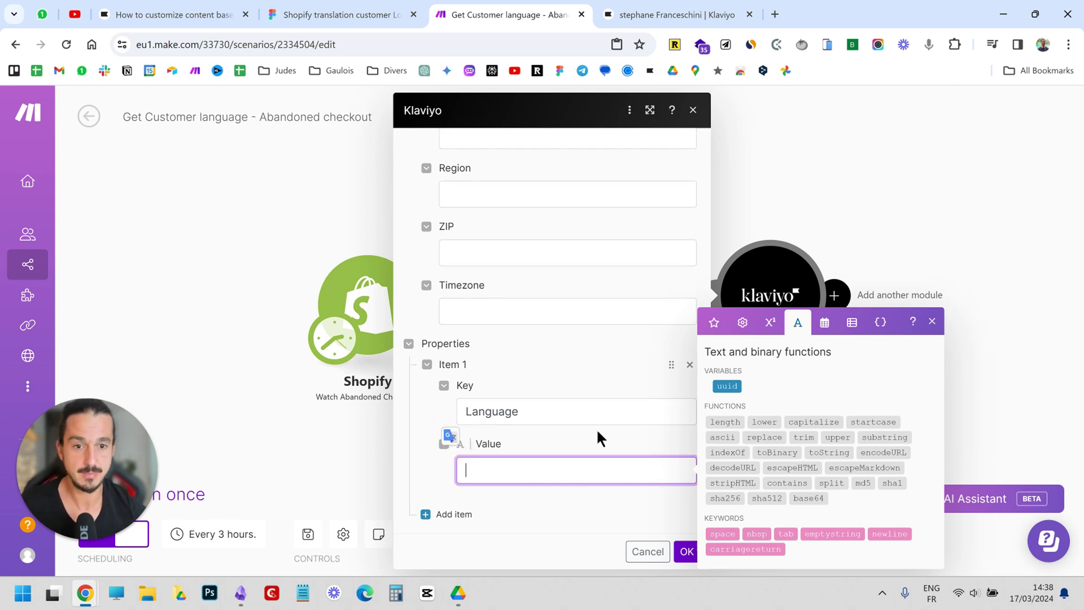
pyautogui.click(885, 437)
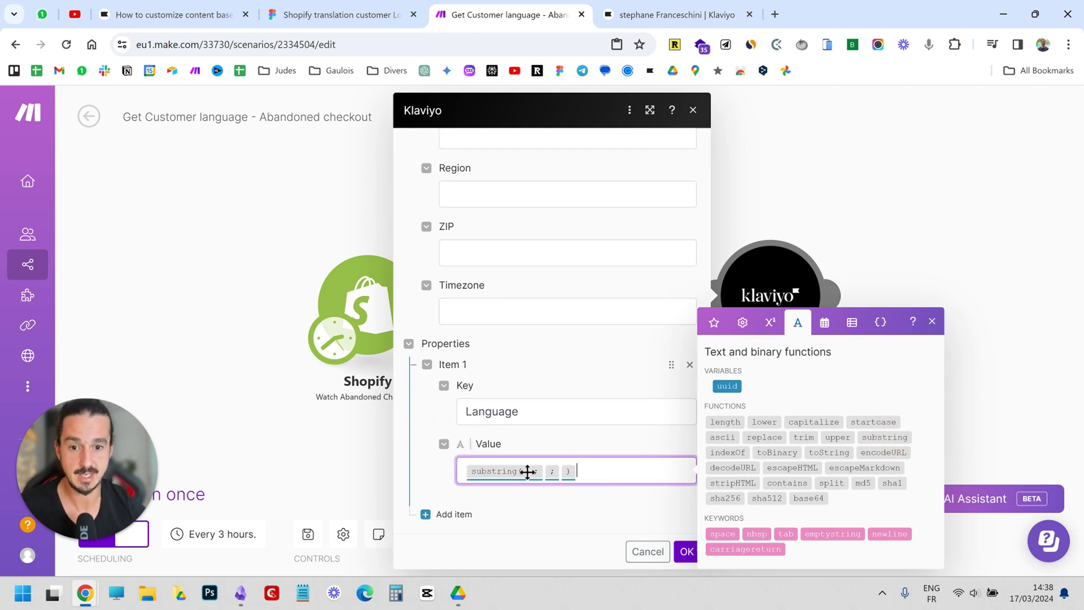
pyautogui.moveTo(525, 471)
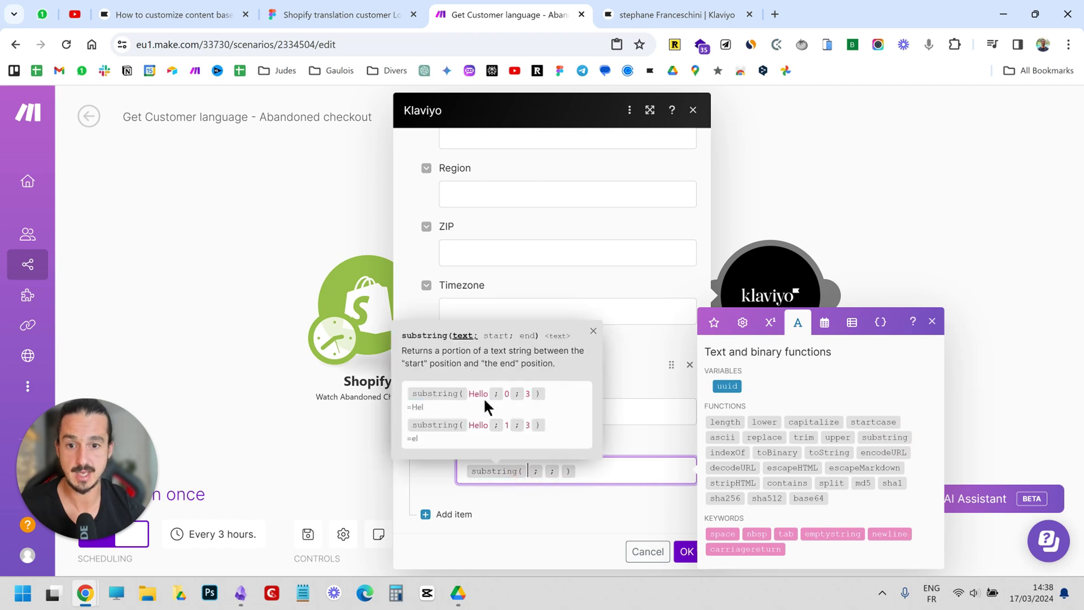
# Find the Shopify Customer locale item by searching for "locale" and map it as the substring function's text argument
pyautogui.click(714, 322)
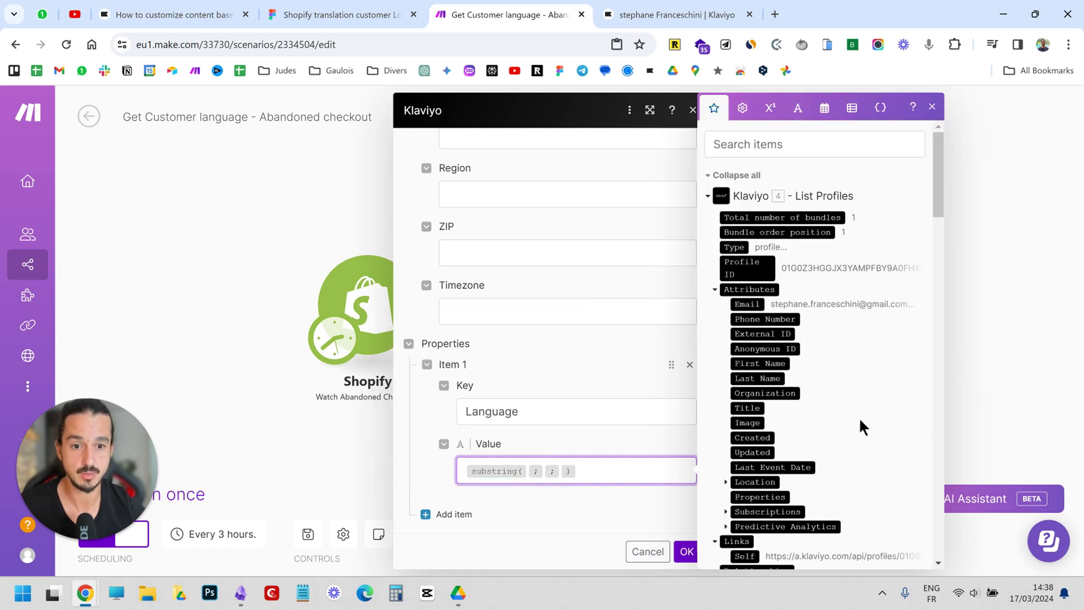
pyautogui.click(809, 145)
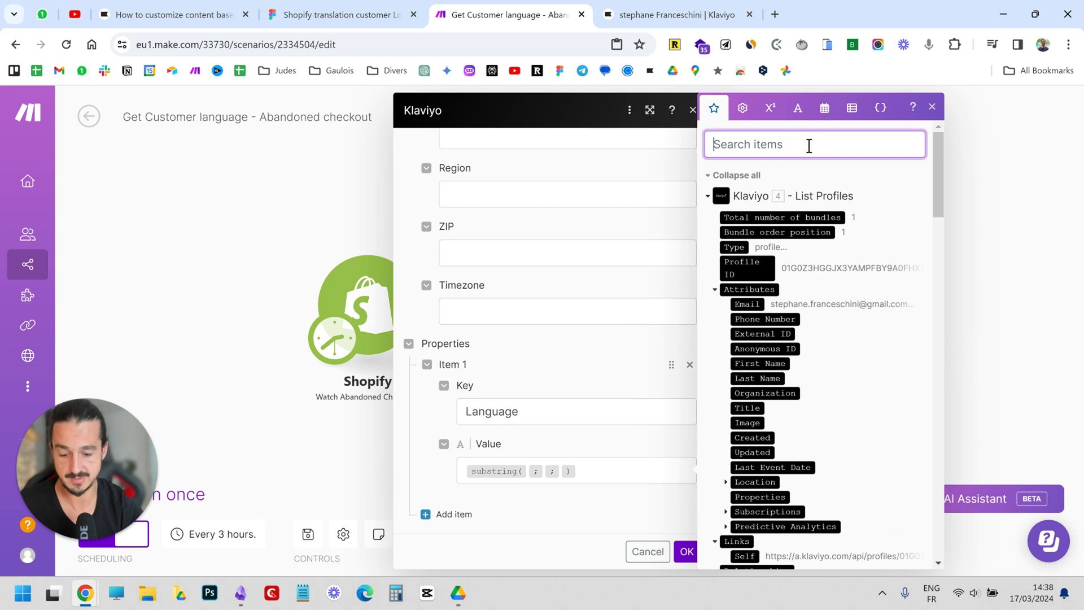
pyautogui.write('locale')
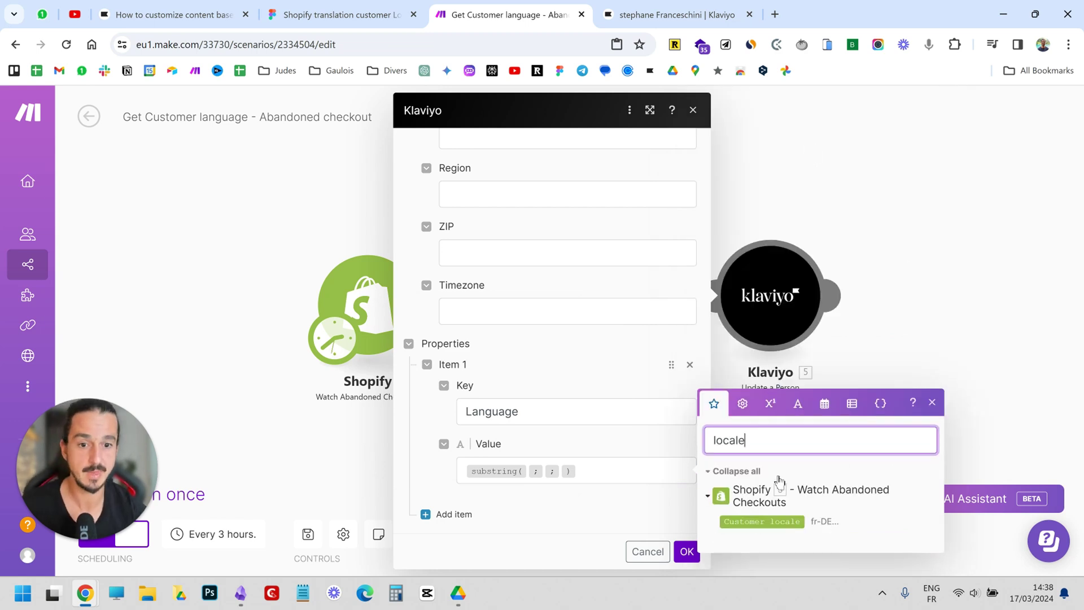
pyautogui.moveTo(775, 519); pyautogui.dragTo(530, 474)
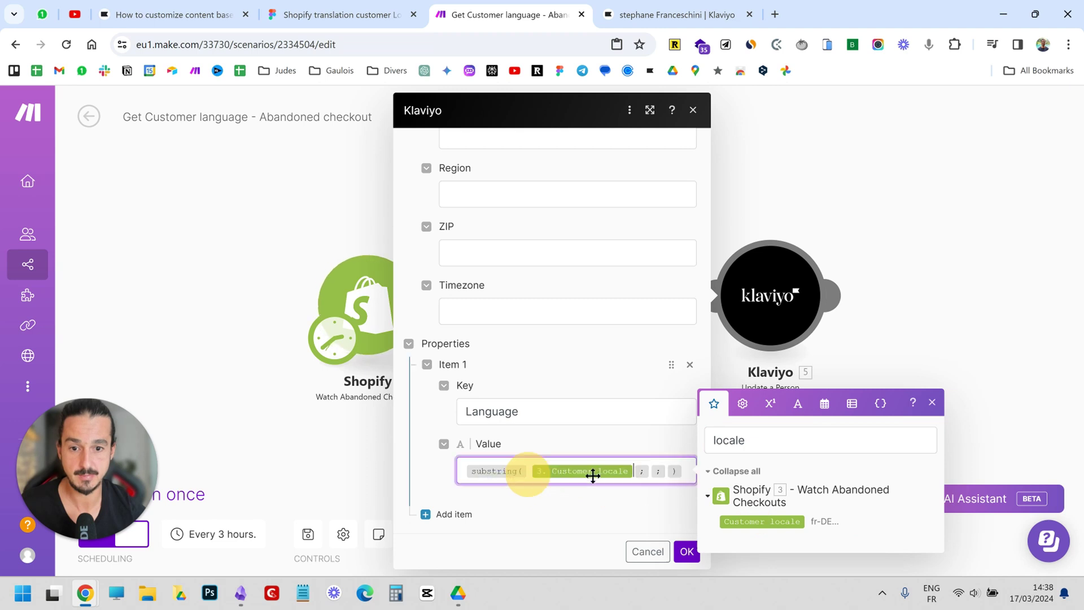
# Set the substring function's start to 0 and end to 2, and confirm the Update a Person module
pyautogui.click(649, 471)
pyautogui.write('0')
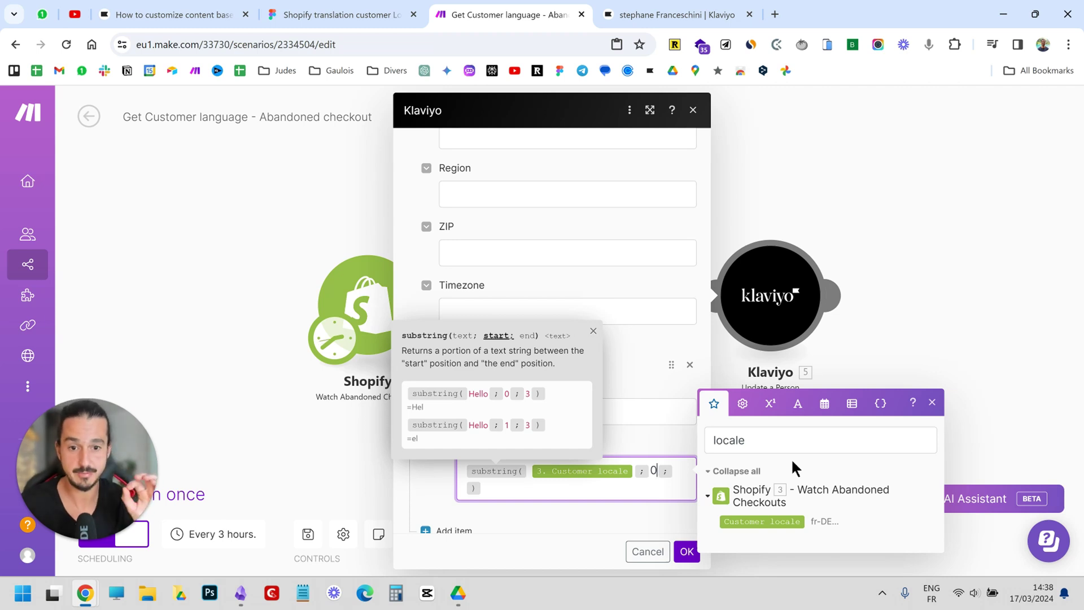
pyautogui.click(682, 471)
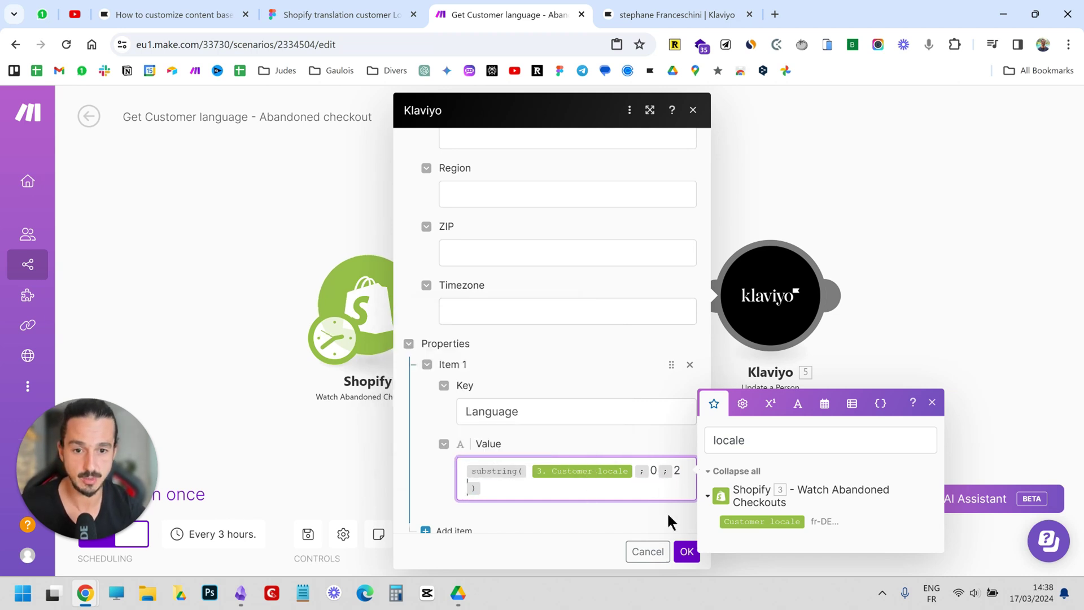
pyautogui.click(685, 549)
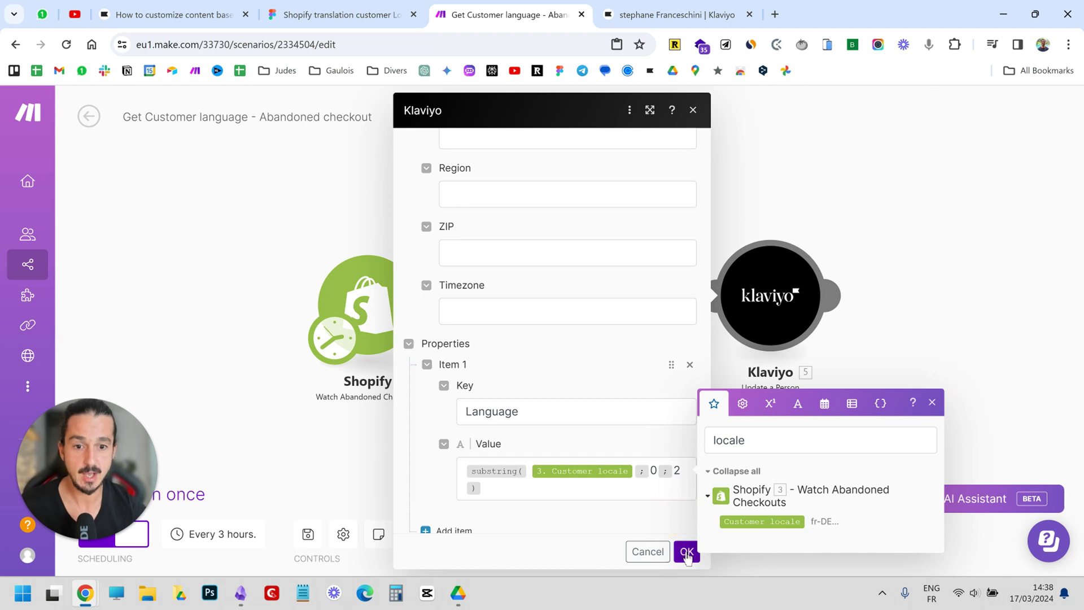
pyautogui.click(687, 552)
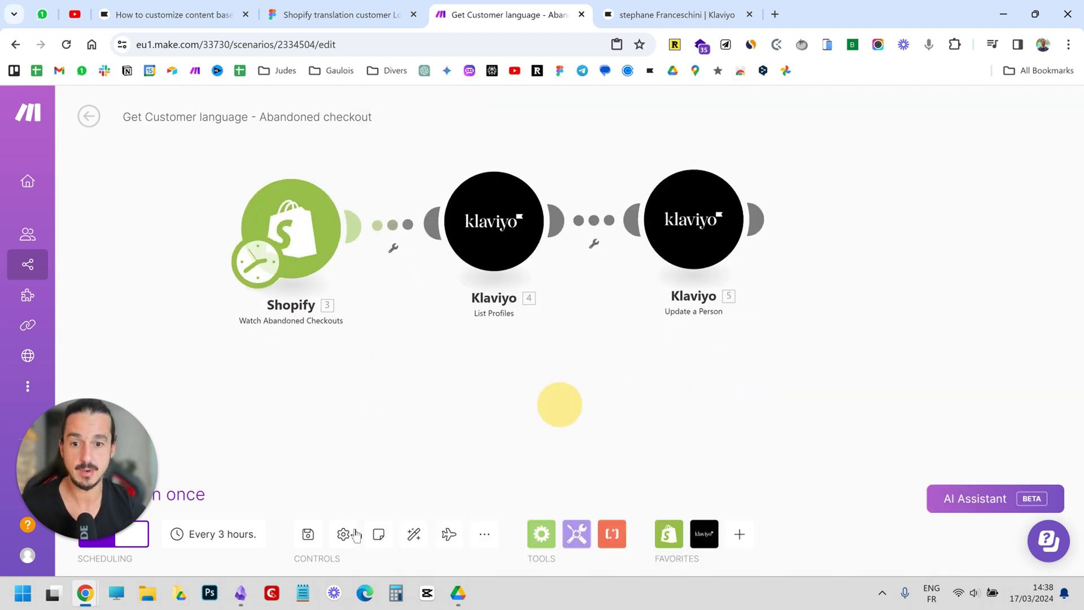
# Save the Abandoned checkout scenario and return to the scenario list of the Translation folder
pyautogui.click(309, 535)
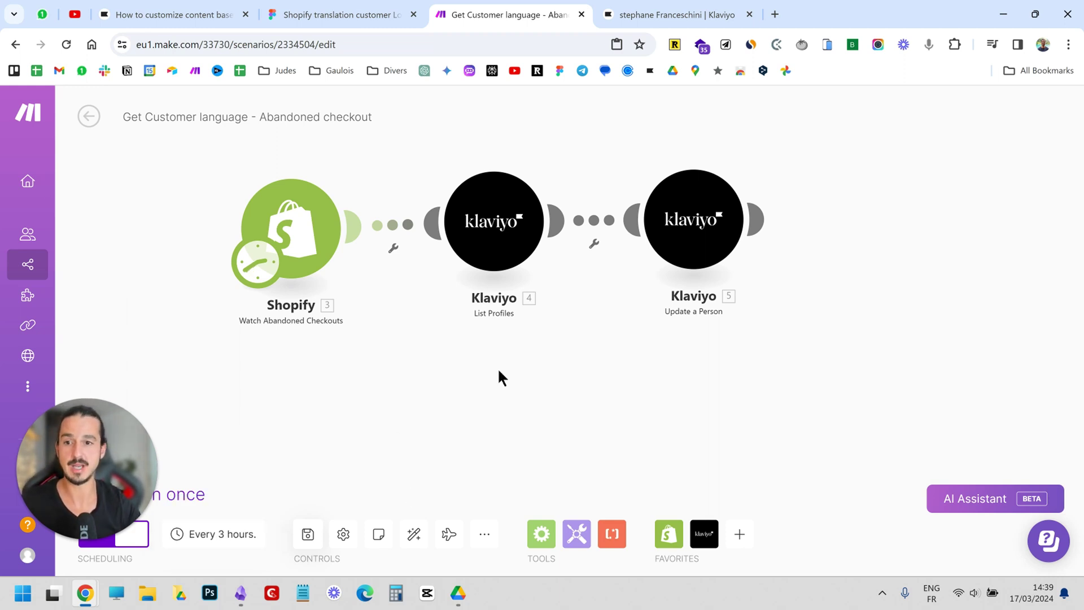
pyautogui.click(89, 116)
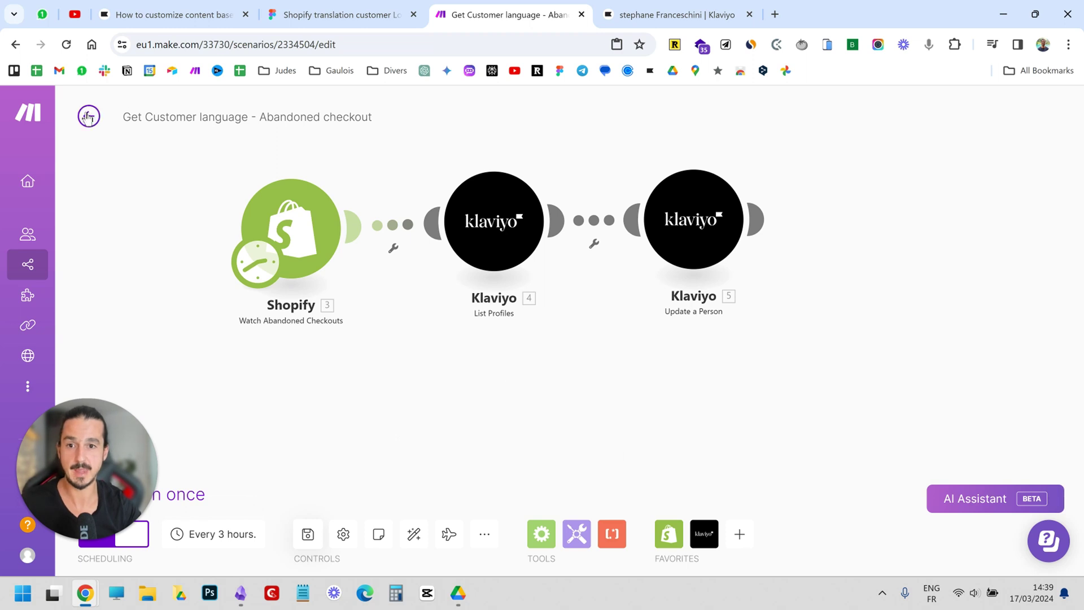
pyautogui.click(89, 117)
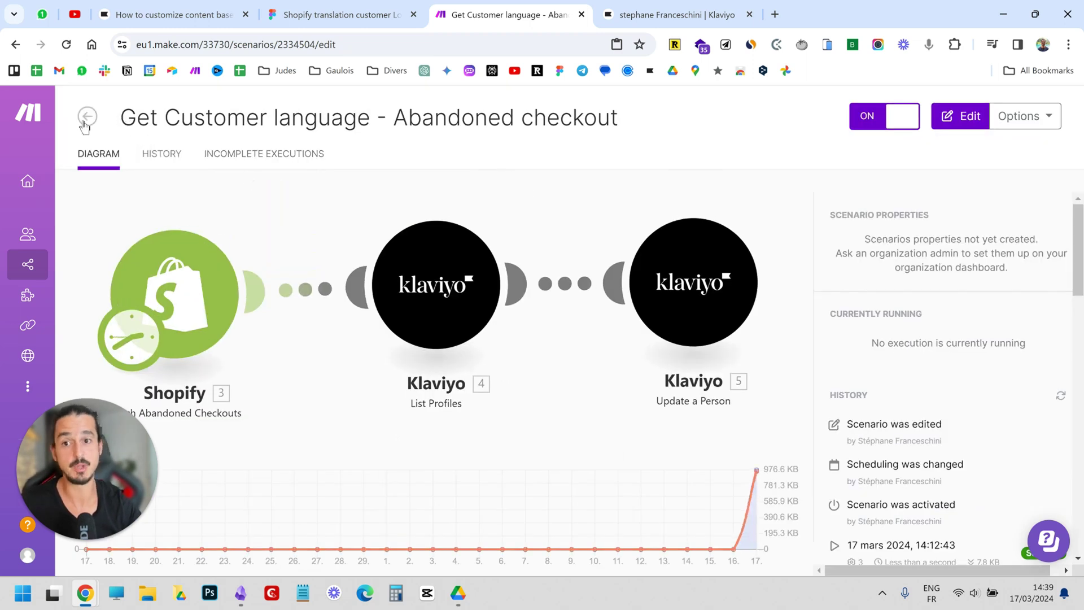
pyautogui.click(87, 117)
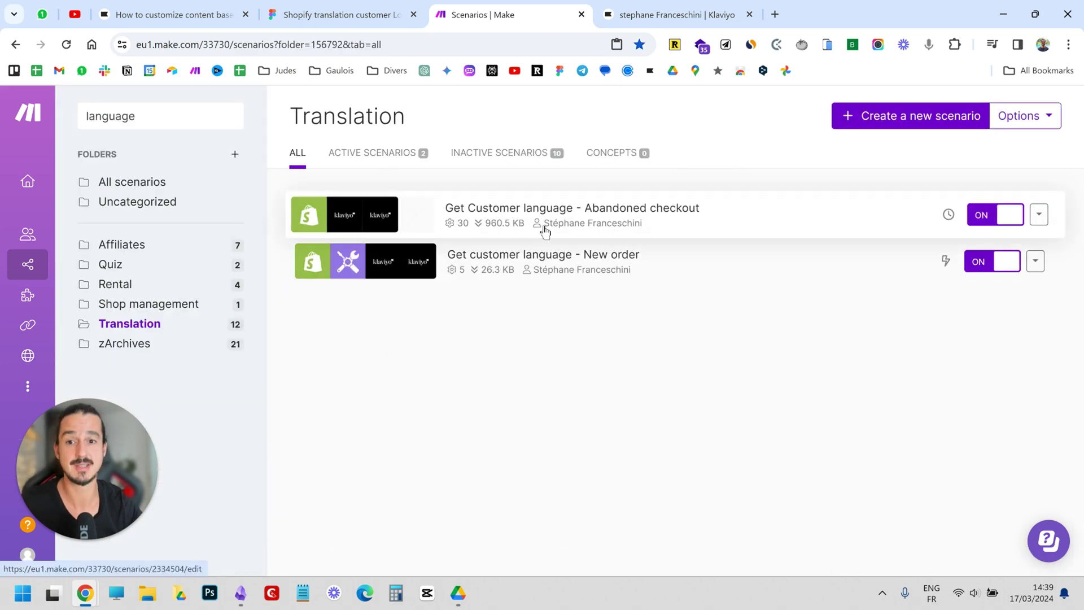
# Open the "Get customer language - New order" scenario for editing
pyautogui.click(610, 259)
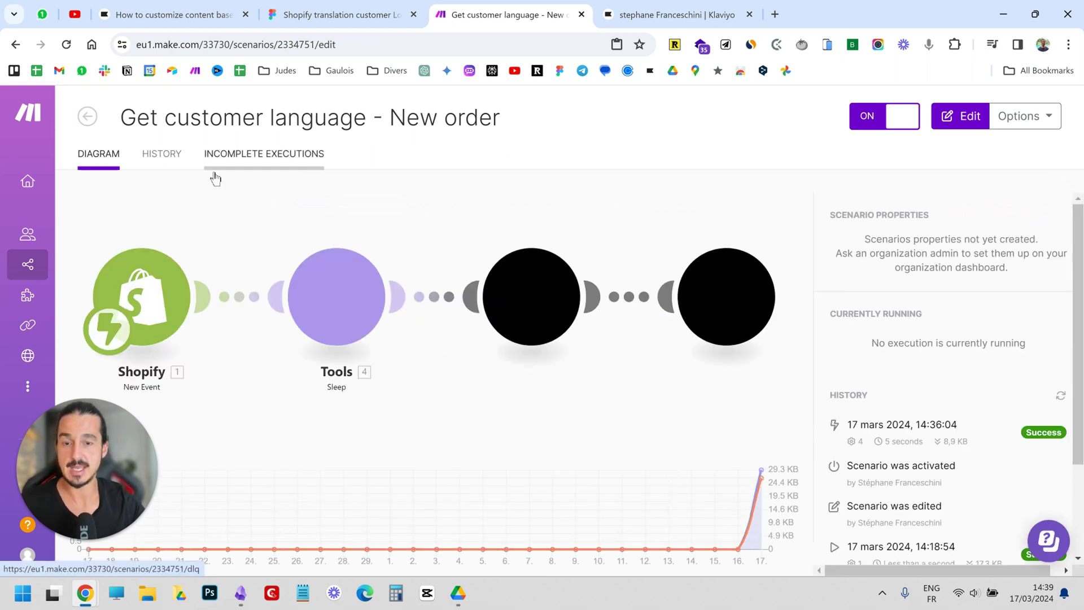
pyautogui.click(243, 371)
pyautogui.click(287, 328)
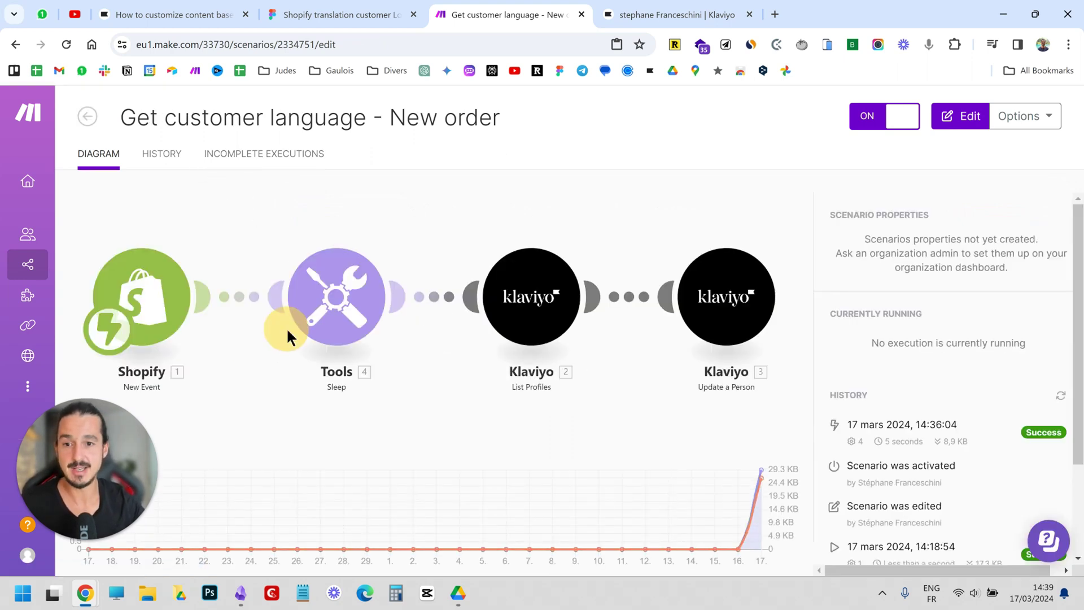
pyautogui.moveTo(282, 384); pyautogui.dragTo(371, 368)
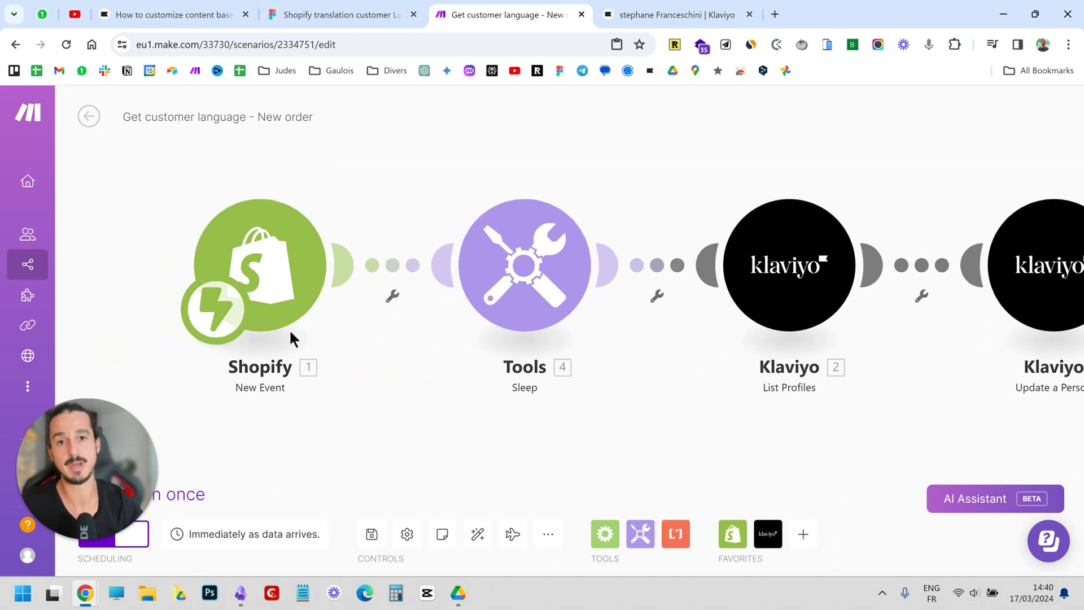
# Add a separate Shopify New Event trigger module below the existing flow of the New order scenario
pyautogui.scroll(-2, 344, 357)
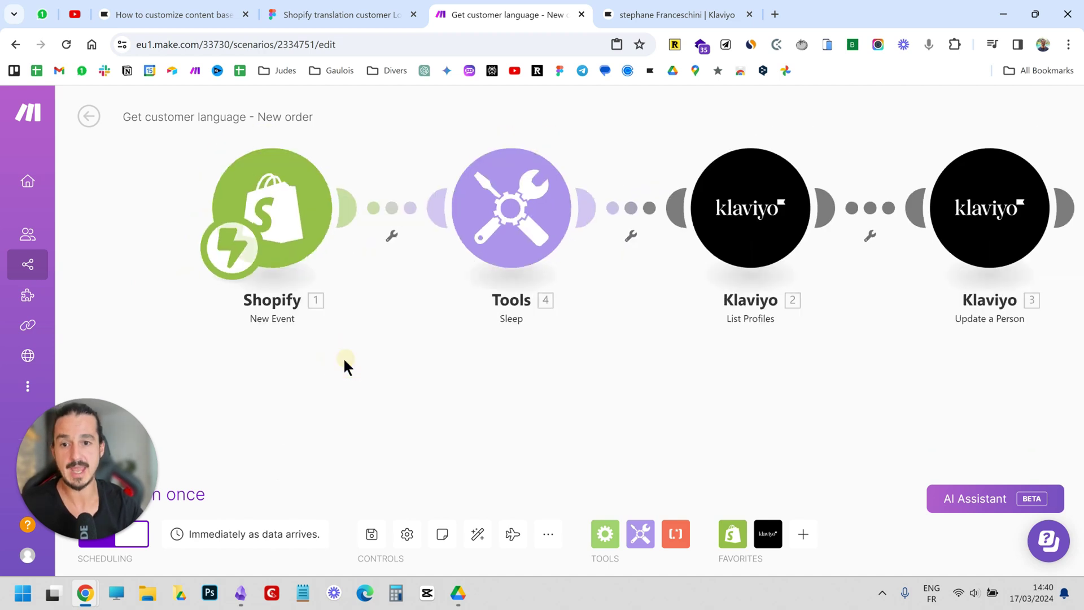
pyautogui.scroll(-2, 344, 362)
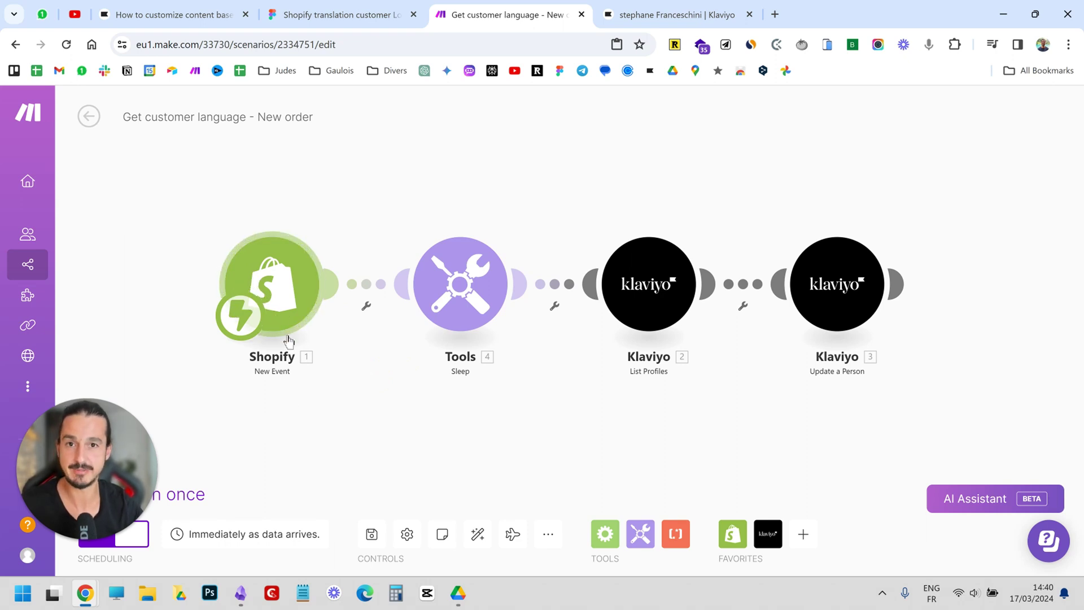
pyautogui.scroll(-3, 333, 315)
pyautogui.rightClick(317, 338)
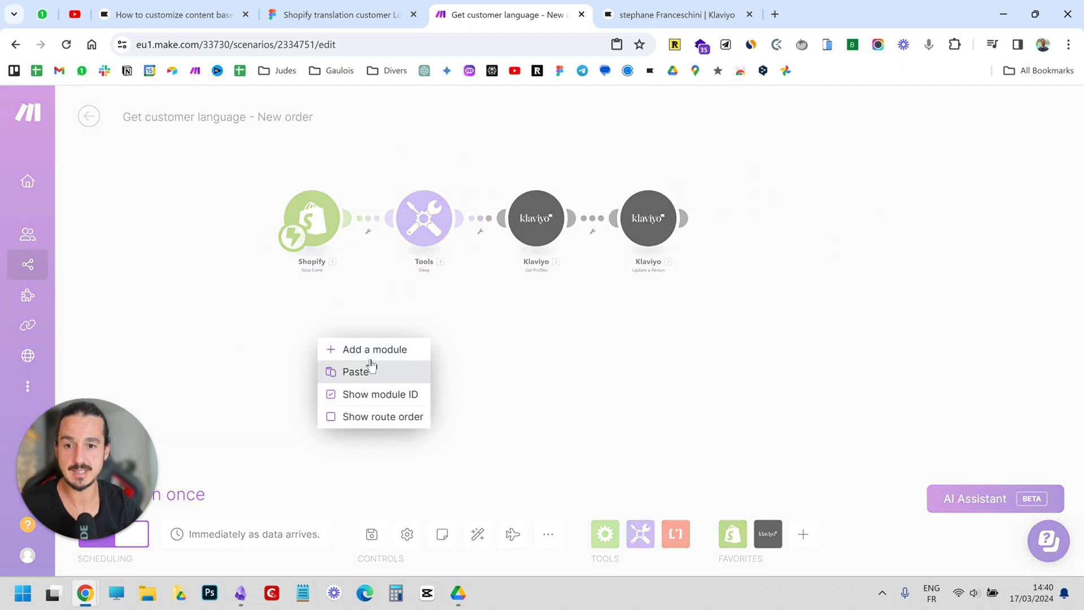
pyautogui.click(367, 350)
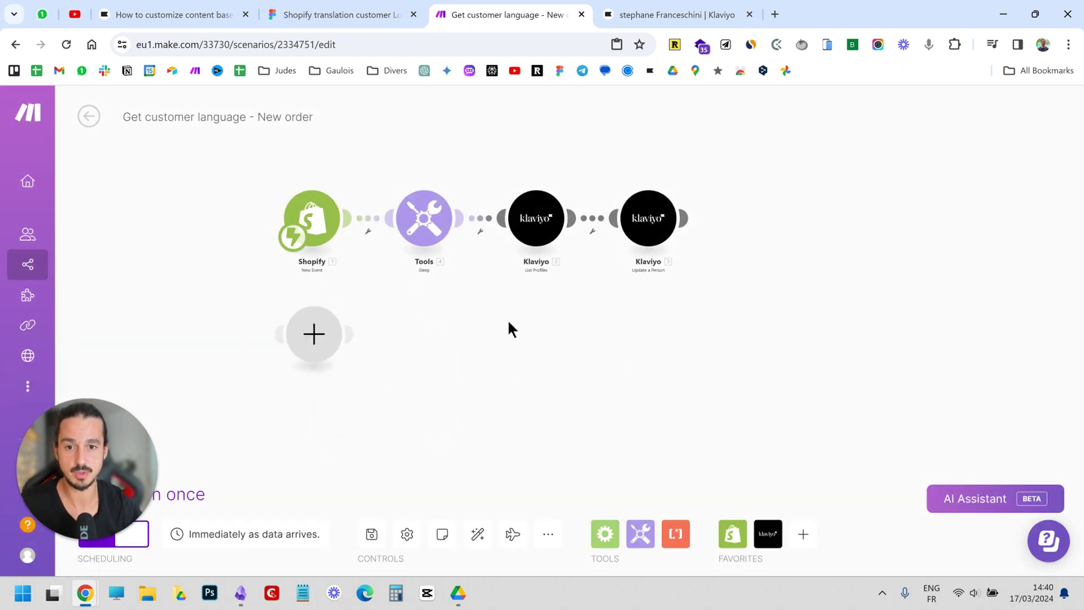
pyautogui.click(312, 334)
pyautogui.click(456, 280)
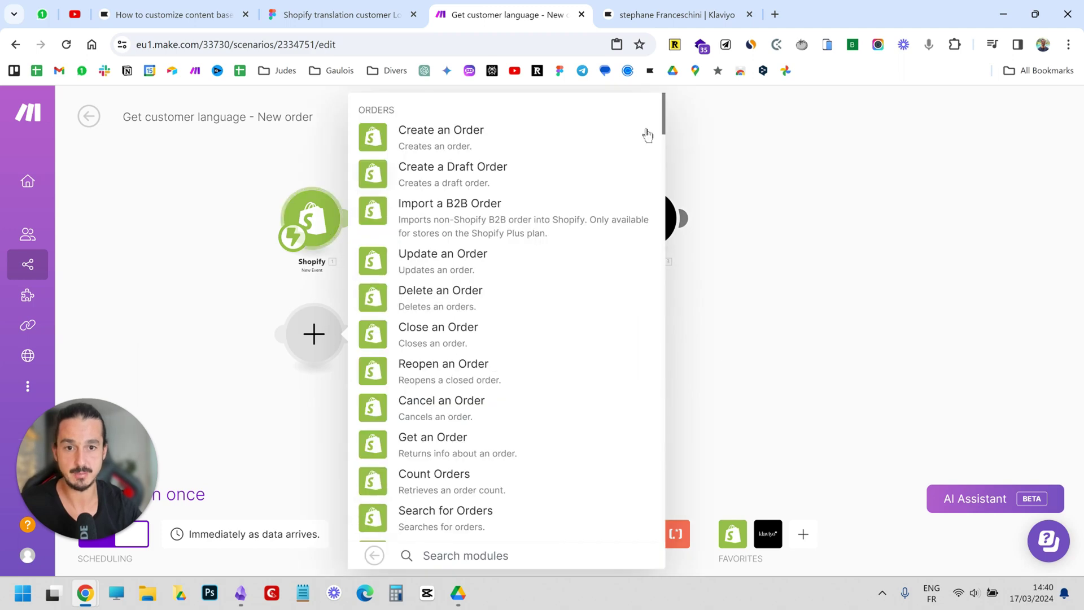
pyautogui.moveTo(662, 121); pyautogui.dragTo(659, 561)
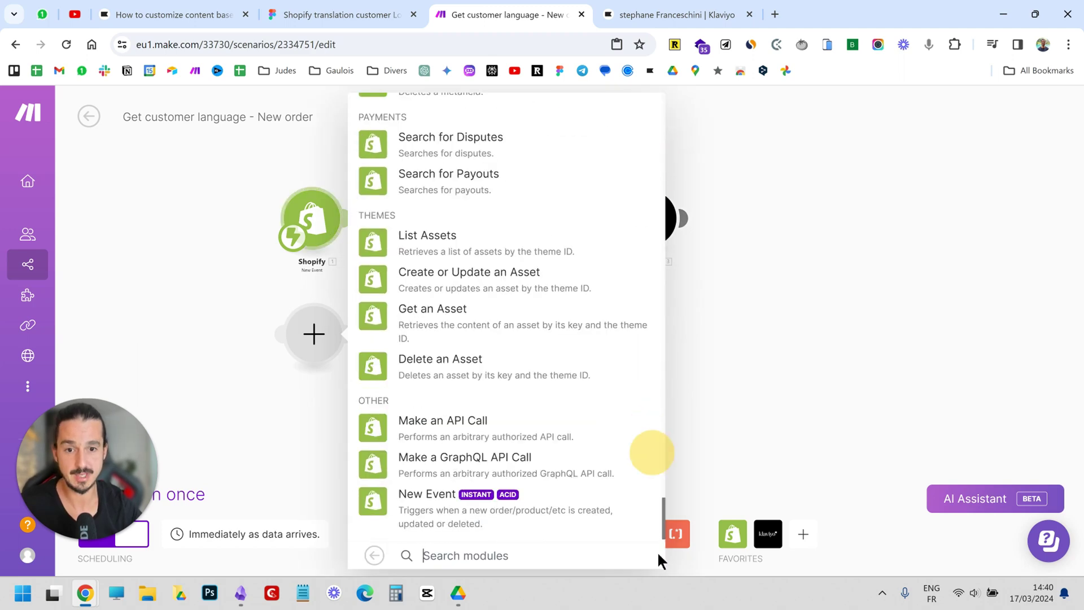
pyautogui.click(430, 507)
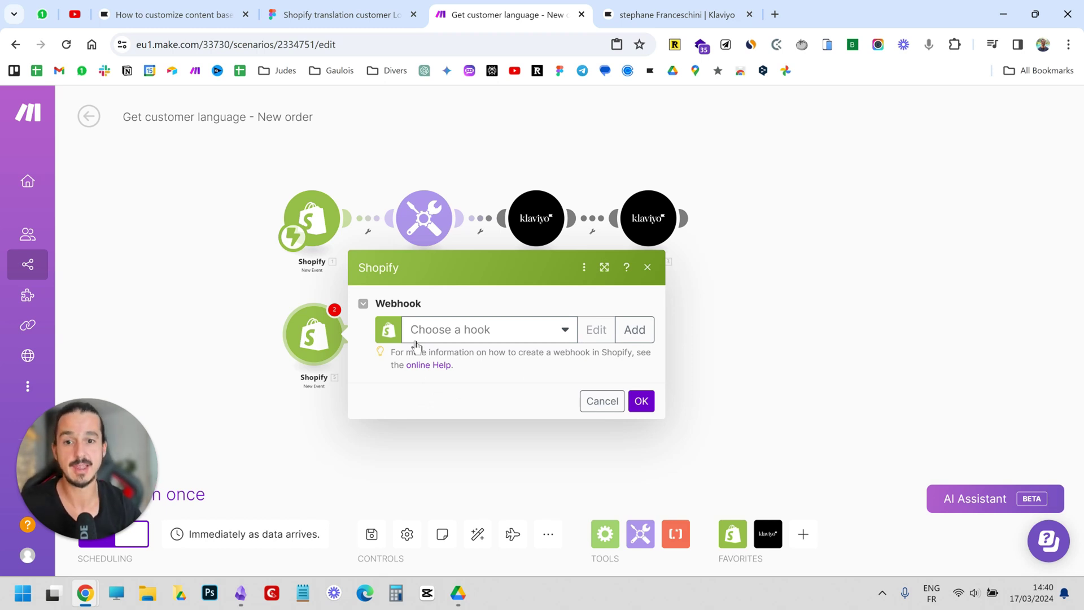
# Close the extra Shopify module's webhook settings and delete that module from the canvas
pyautogui.click(648, 267)
pyautogui.moveTo(126, 537)
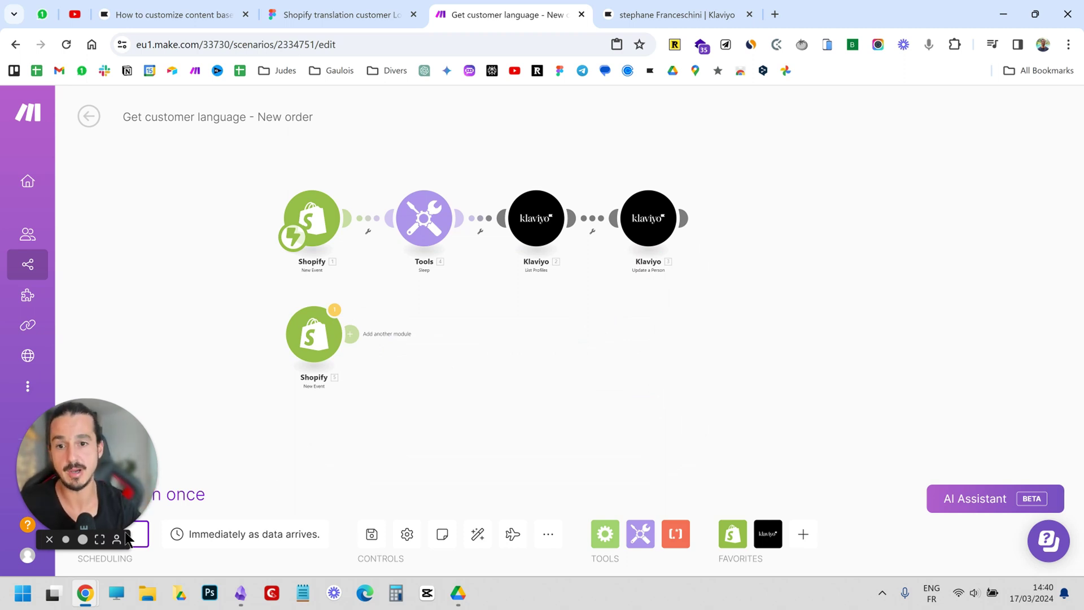
pyautogui.rightClick(313, 330)
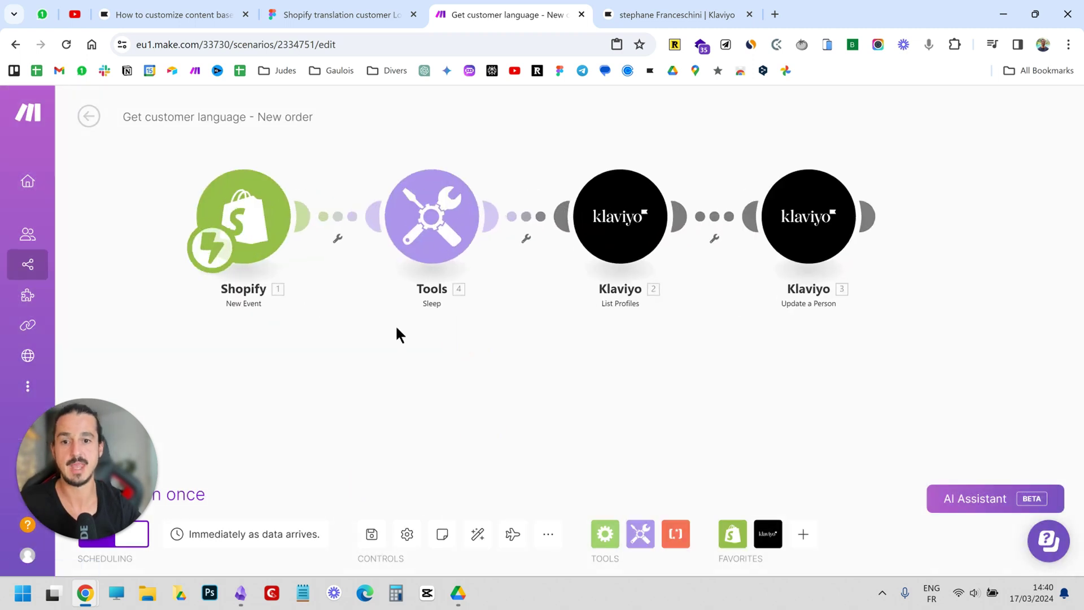
# Review the delay in the Tools Sleep module and the profile fields and filter in the Klaviyo List Profiles module
pyautogui.click(437, 238)
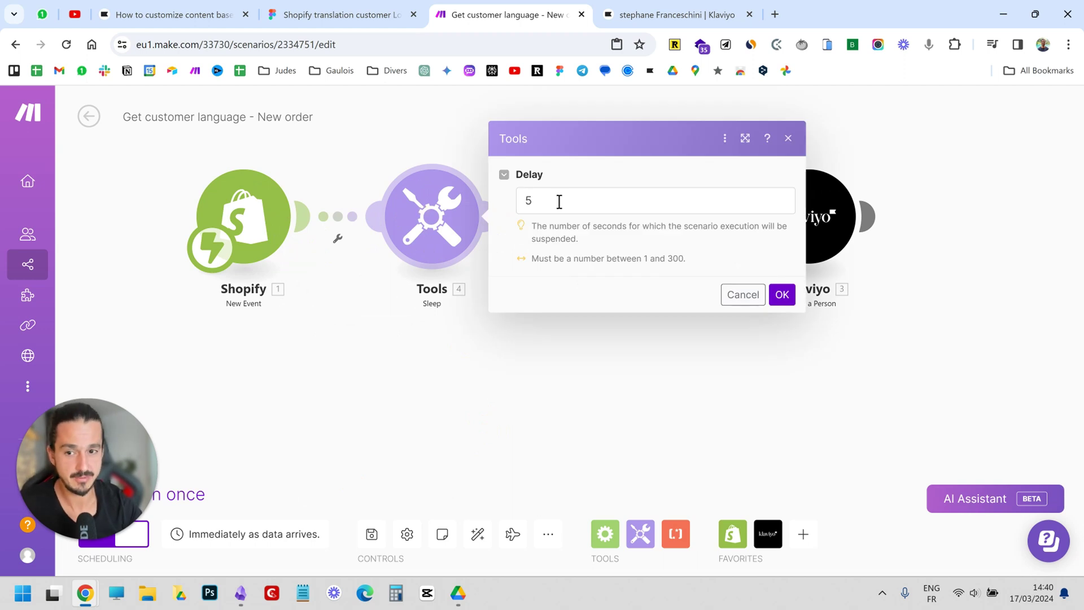
pyautogui.click(358, 361)
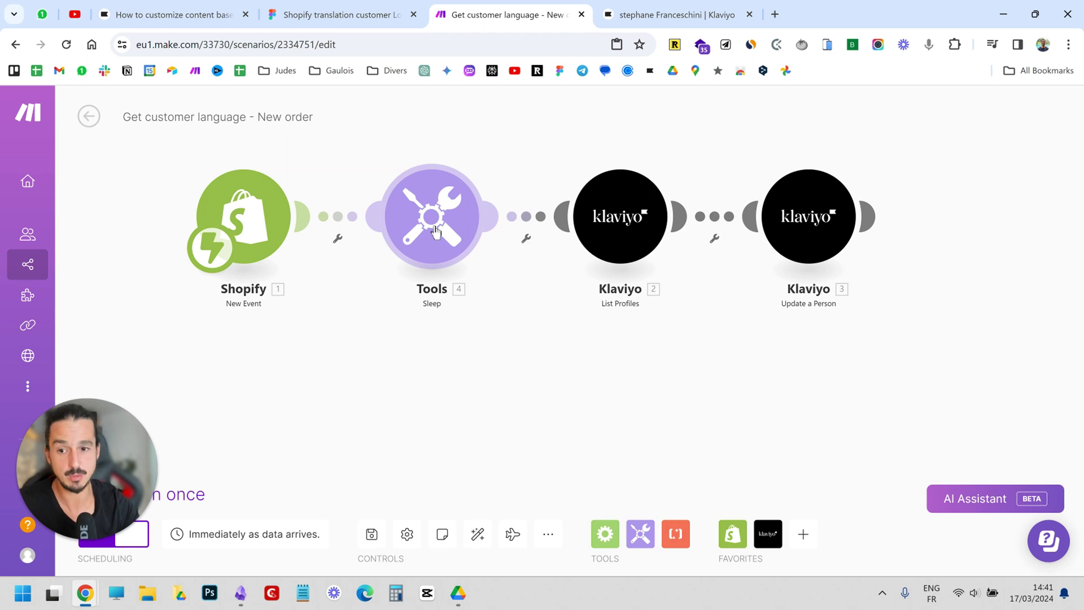
pyautogui.moveTo(493, 301); pyautogui.dragTo(443, 321)
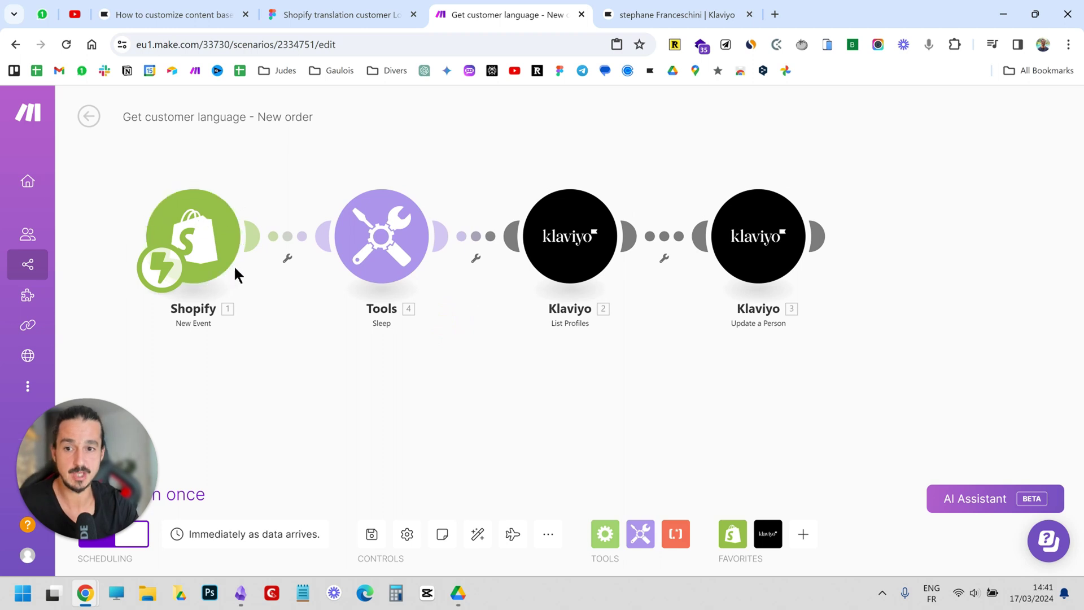
pyautogui.click(576, 232)
pyautogui.scroll(-1, 738, 436)
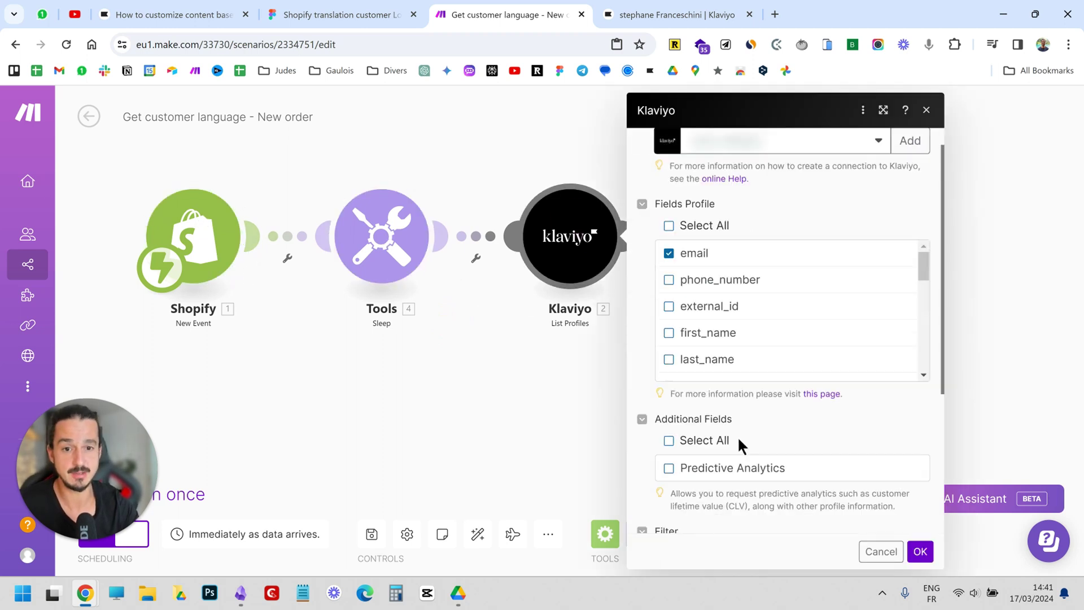
pyautogui.scroll(-4, 738, 436)
pyautogui.click(228, 246)
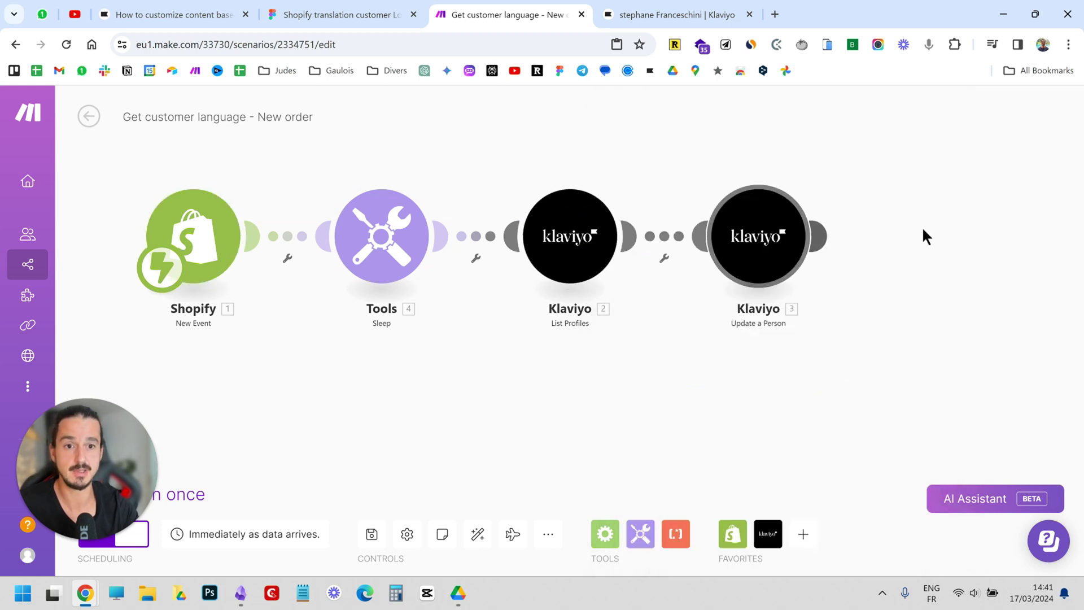
# Review the Person ID and the Language property mapping in the Klaviyo Update a Person module
pyautogui.moveTo(910, 321); pyautogui.dragTo(806, 289)
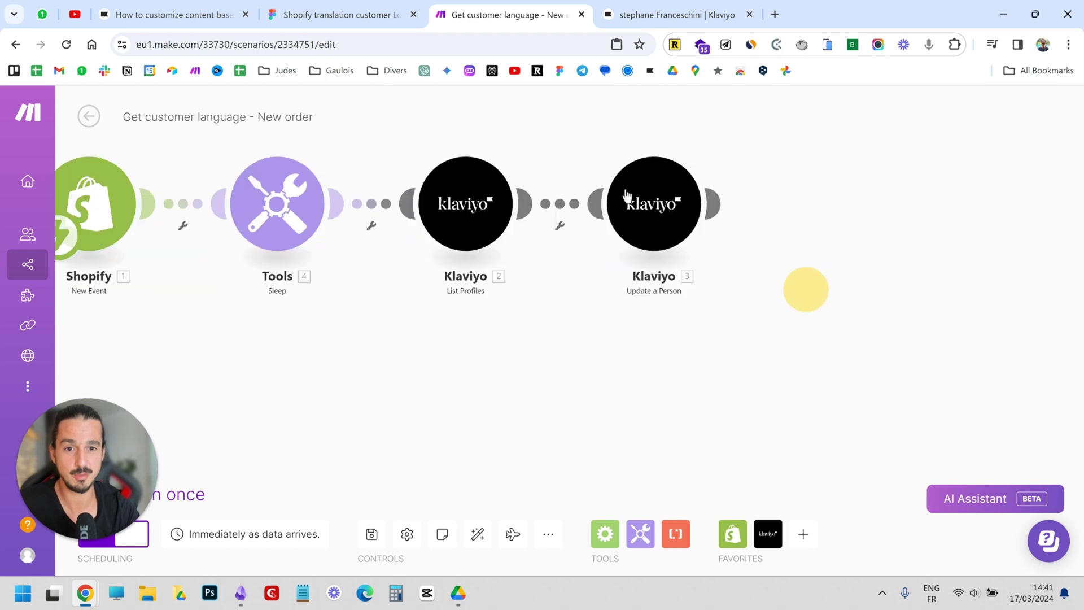
pyautogui.click(651, 204)
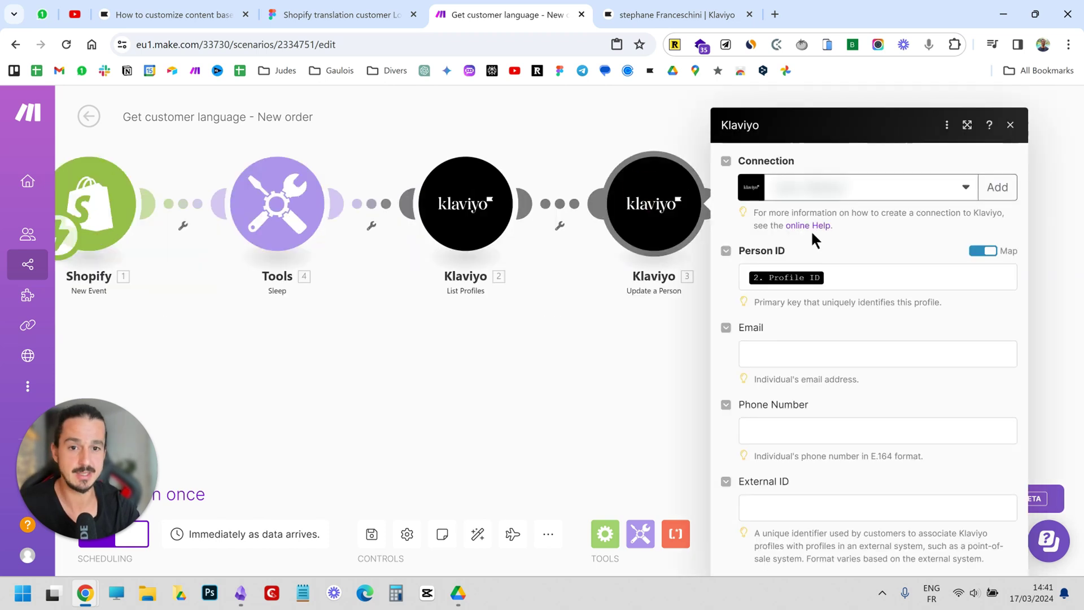
pyautogui.scroll(-10, 967, 368)
pyautogui.scroll(-9, 966, 368)
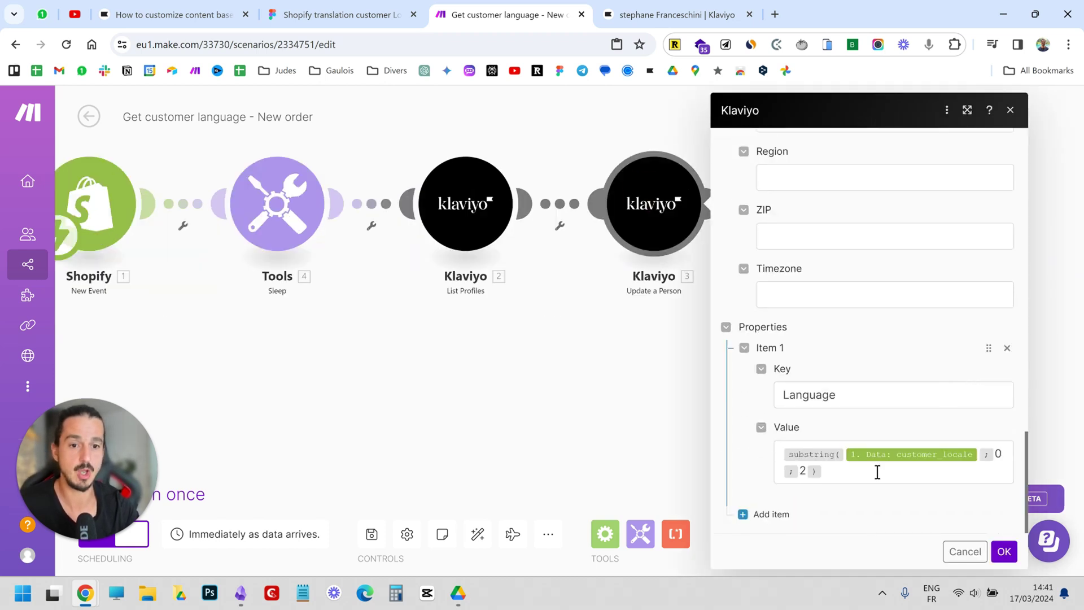
pyautogui.click(560, 403)
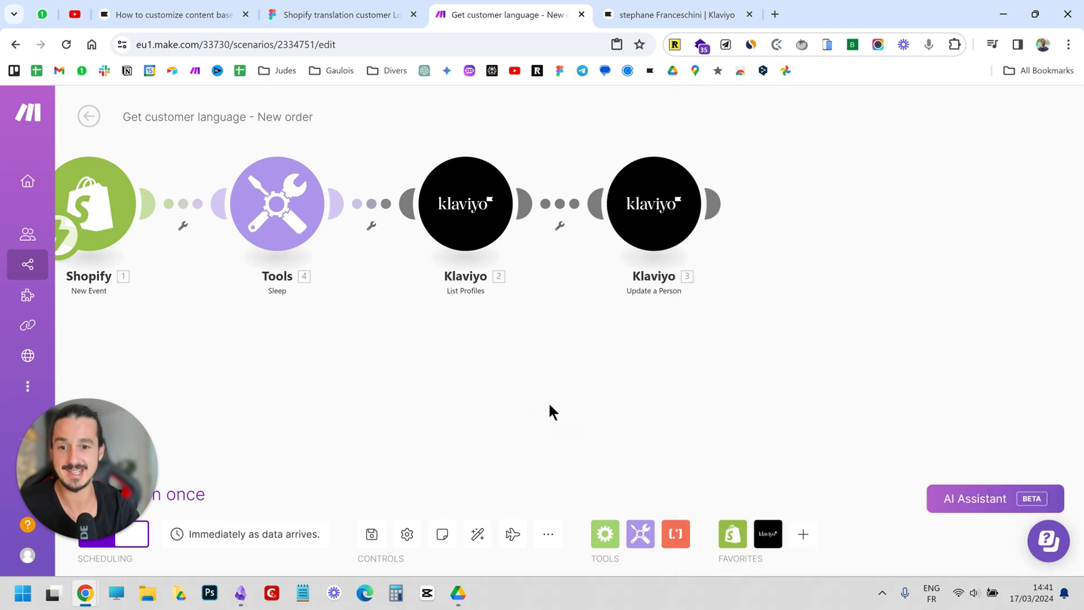
pyautogui.click(515, 438)
# Save the New order scenario and return to the scenario list of the Translation folder
pyautogui.click(372, 535)
pyautogui.moveTo(603, 366); pyautogui.dragTo(610, 470)
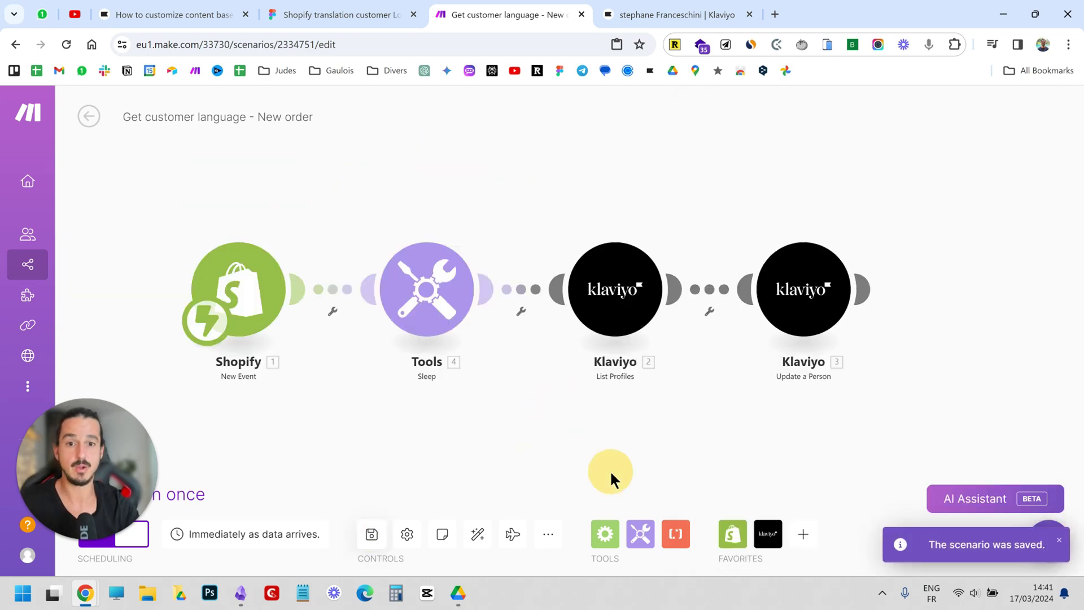
pyautogui.click(99, 120)
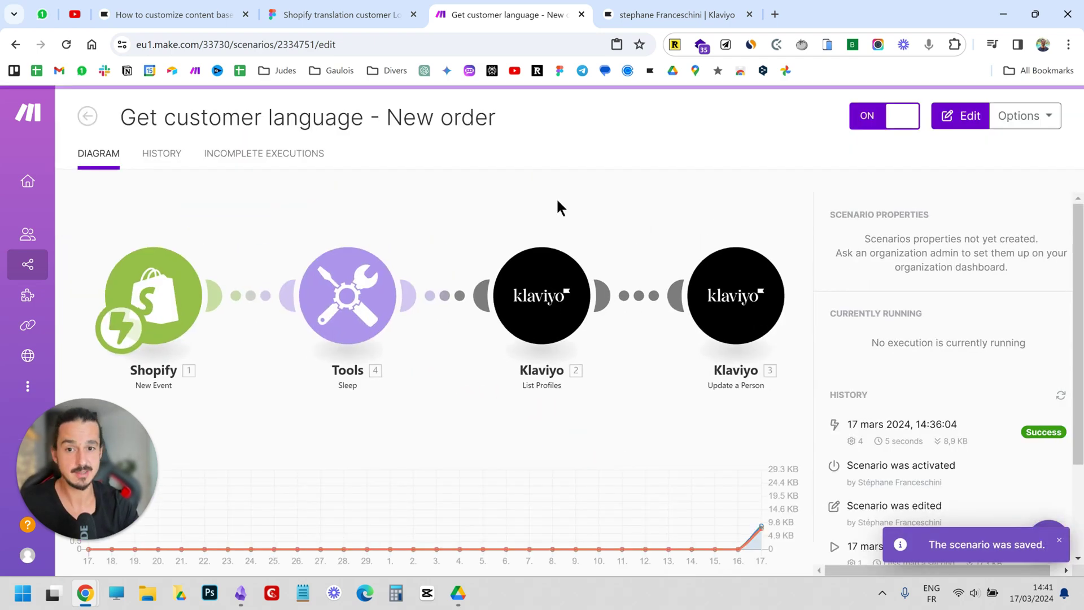
pyautogui.click(97, 113)
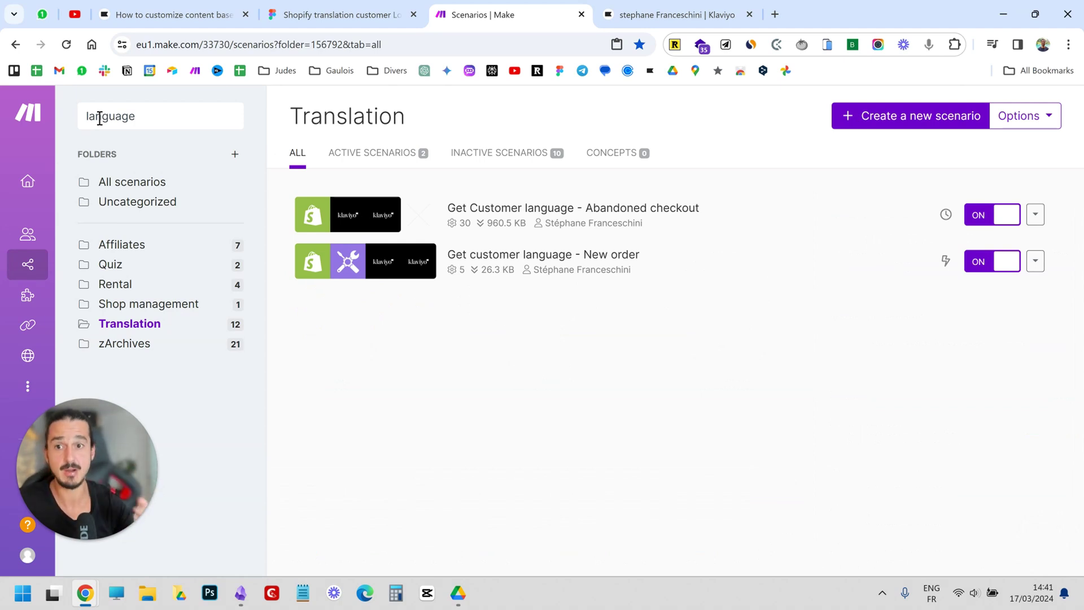
# Switch to the customer's Klaviyo profile to view its custom properties
pyautogui.click(667, 15)
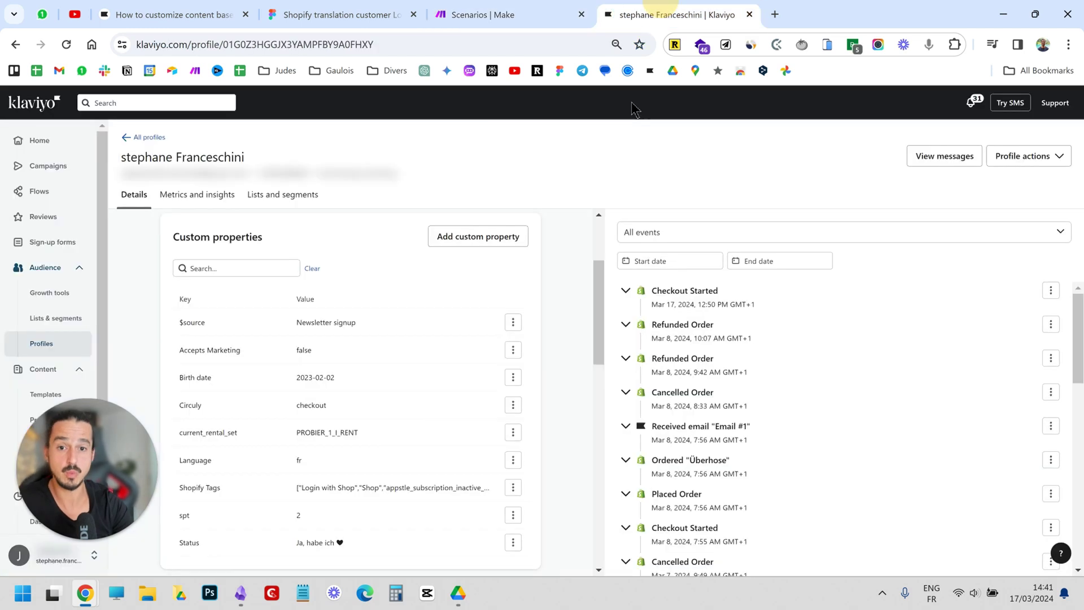